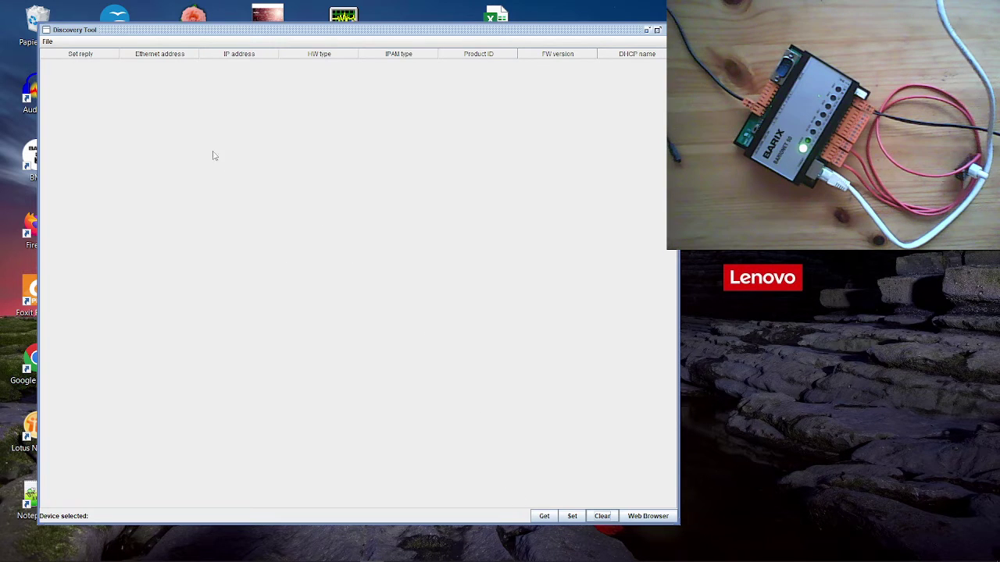
- Scan the network to find the Barionet 50 at 192.168.2.14 running firmware V02.05
click(545, 518)
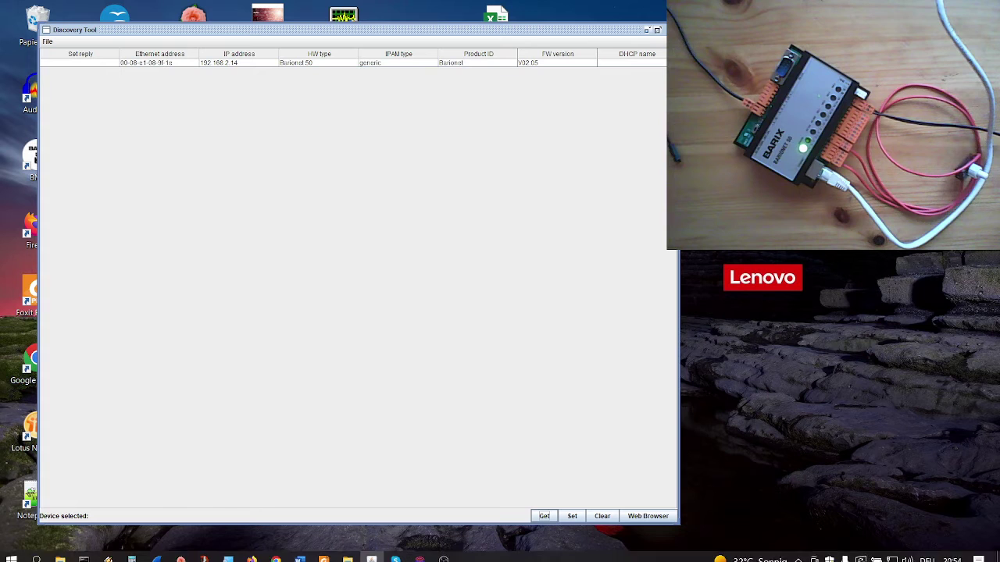
- Load the Barionet status page at 192.168.2.14 in Firefox and toggle relay 1
click(251, 553)
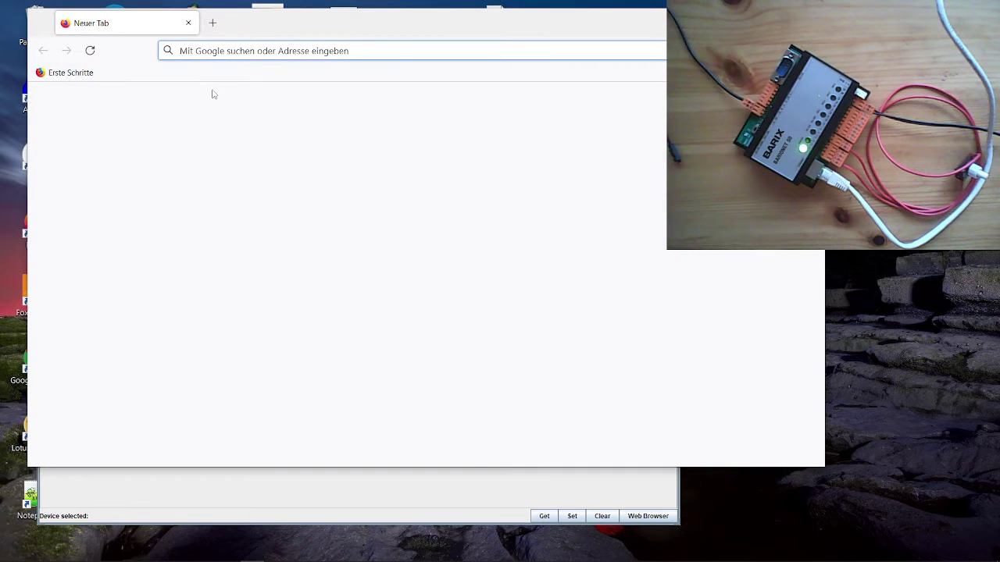
text(192.168.)
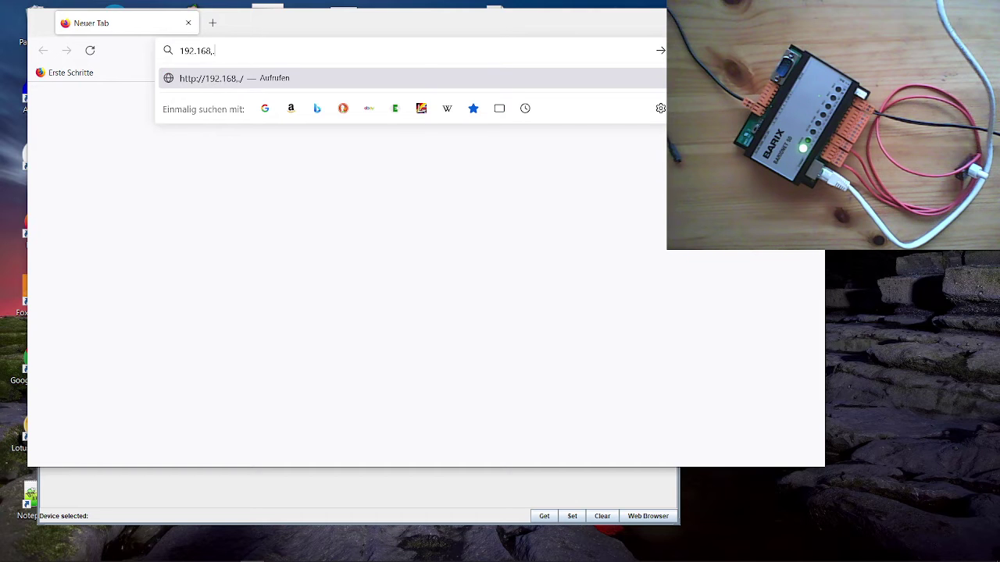
text(2.14)
key(Return)
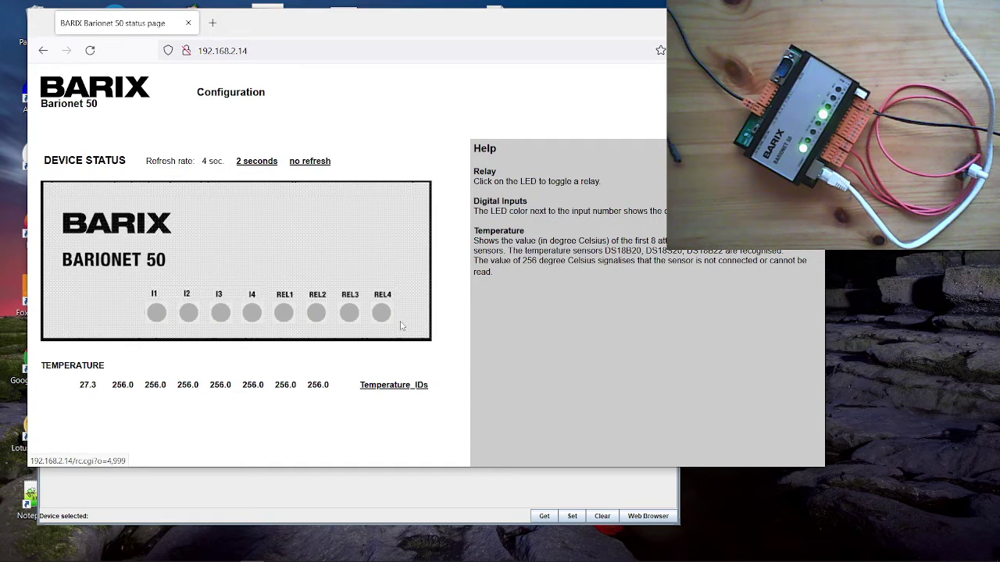
click(280, 333)
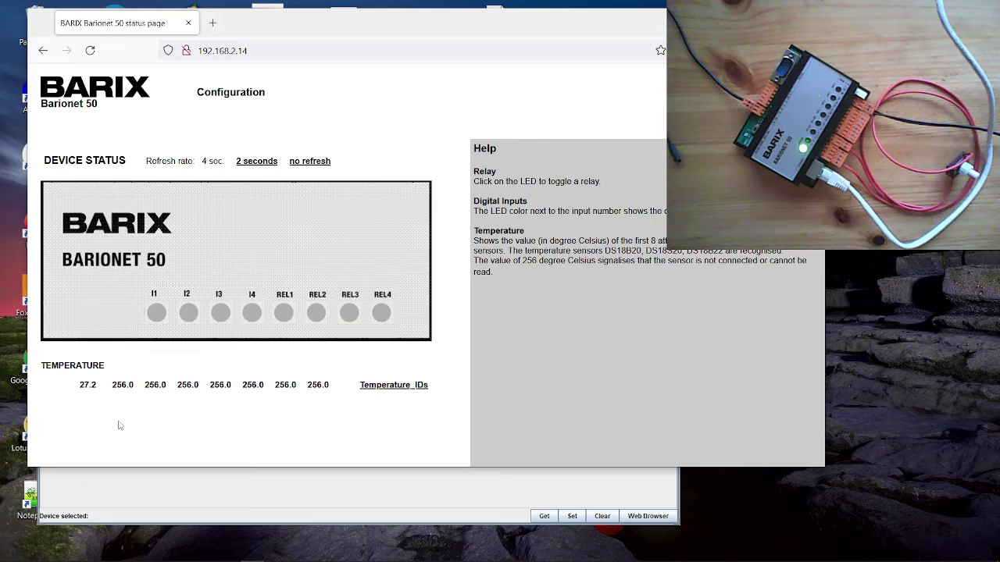
- Browse the Configuration pages from the SERIAL settings to the I/O input settings
click(226, 95)
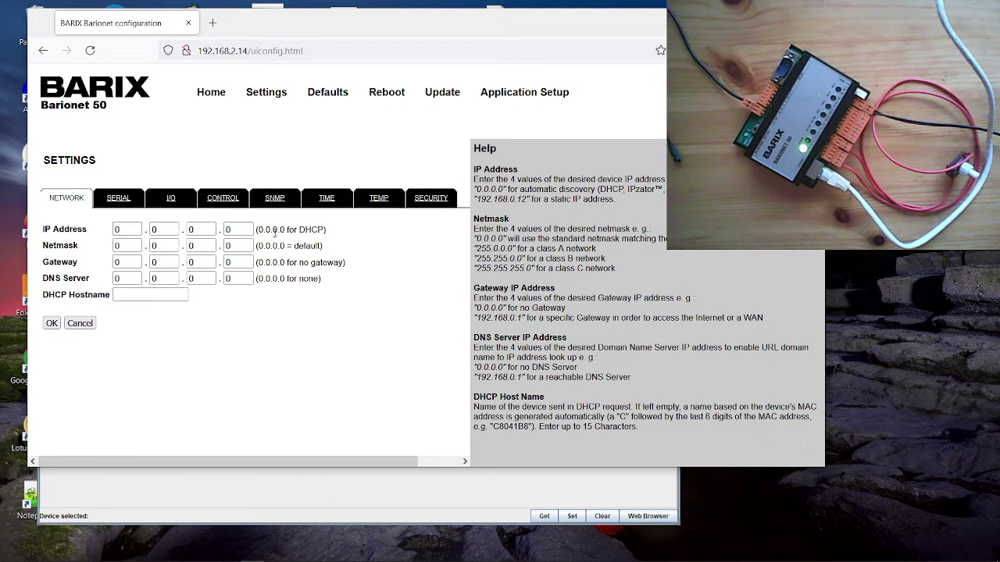
click(118, 198)
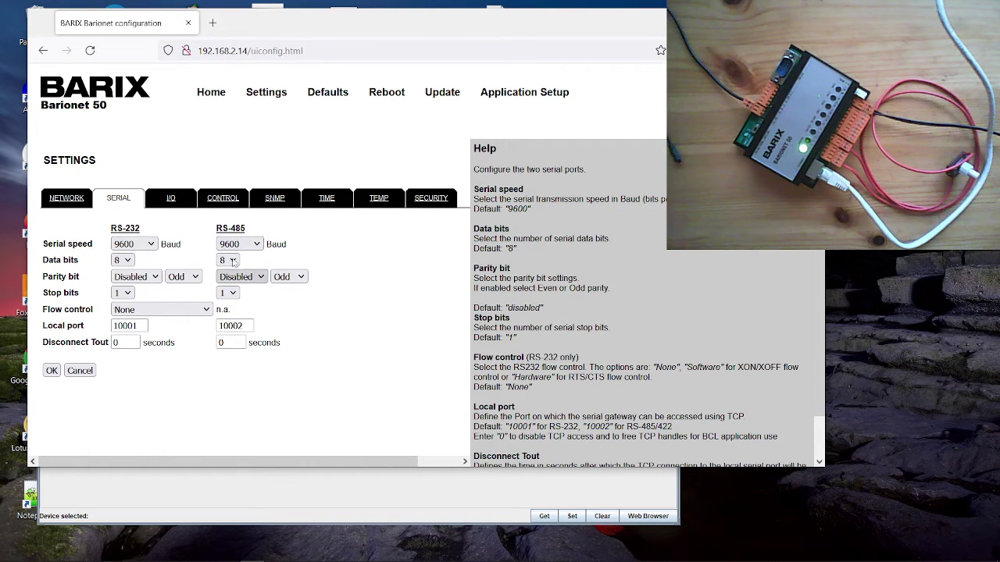
click(170, 199)
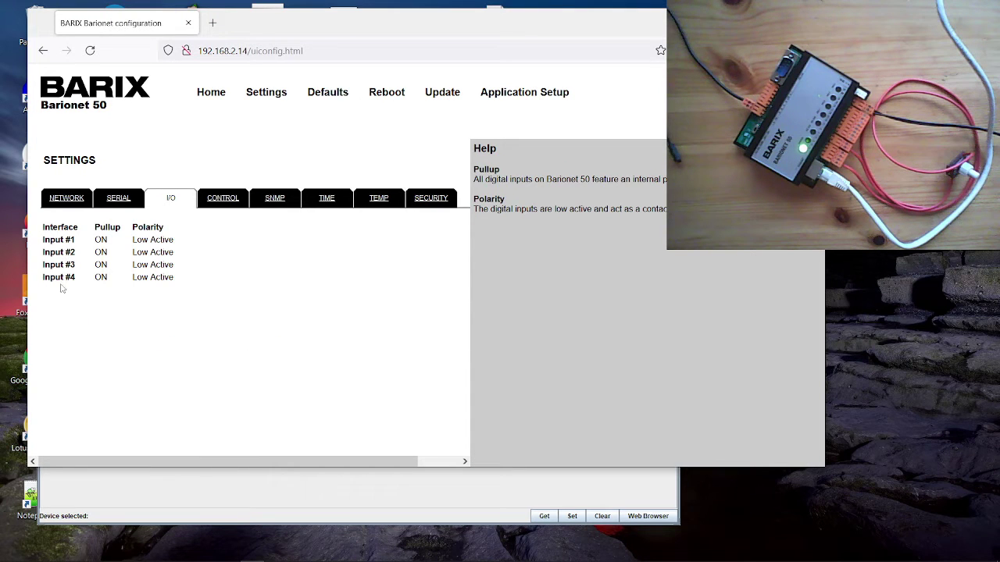
- Review the CONTROL settings: the UDP and TCP command ports and the Modbus/TCP timeout
click(223, 200)
click(188, 240)
scroll(188, 242, down, 2)
scroll(188, 244, up, 2)
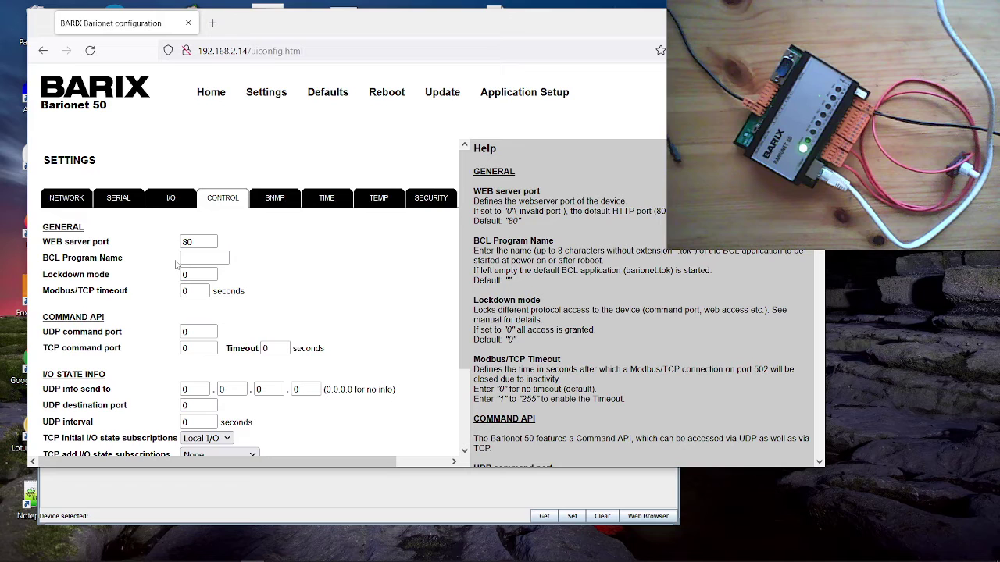
click(192, 332)
click(189, 349)
drag(95, 291, 49, 291)
- Set the UDP command port to 12301, save it, and reboot the unit
click(193, 331)
double_click(185, 332)
text(12301)
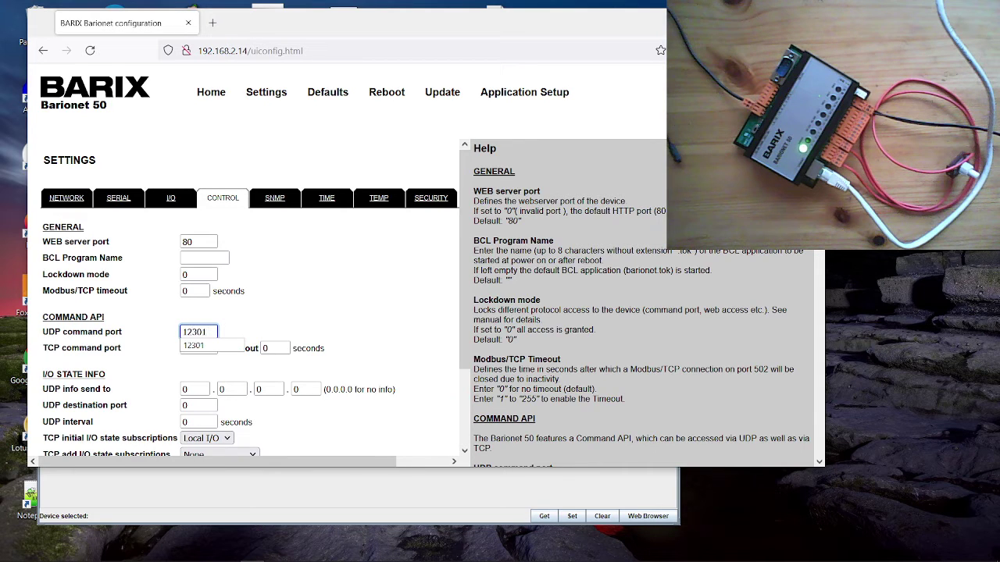
click(194, 345)
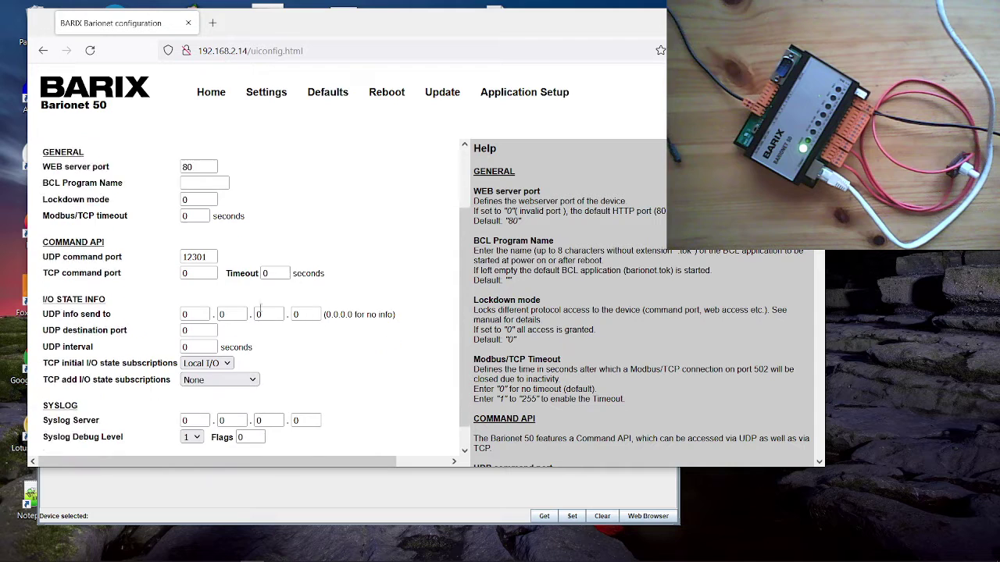
scroll(216, 380, down, 2)
click(50, 445)
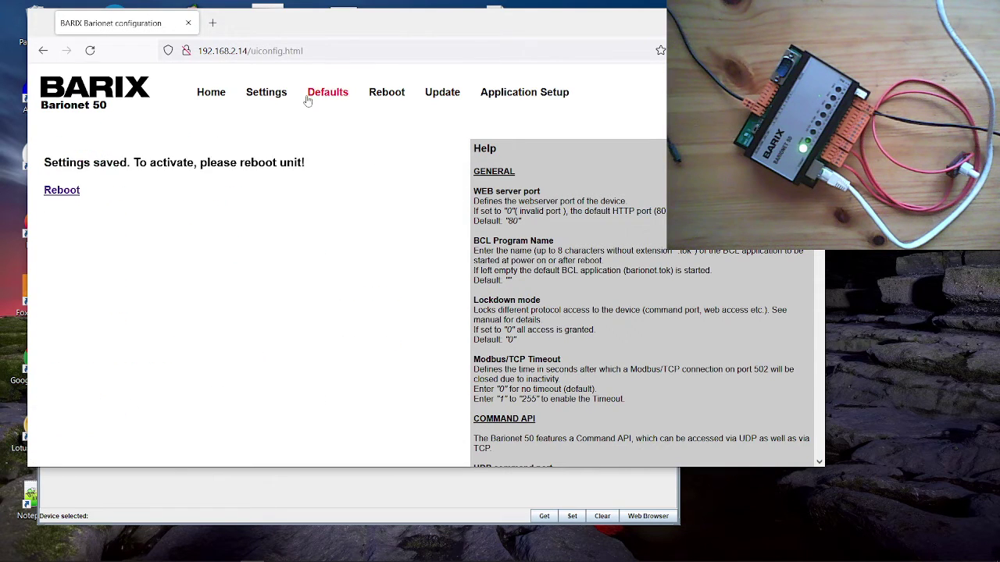
click(69, 195)
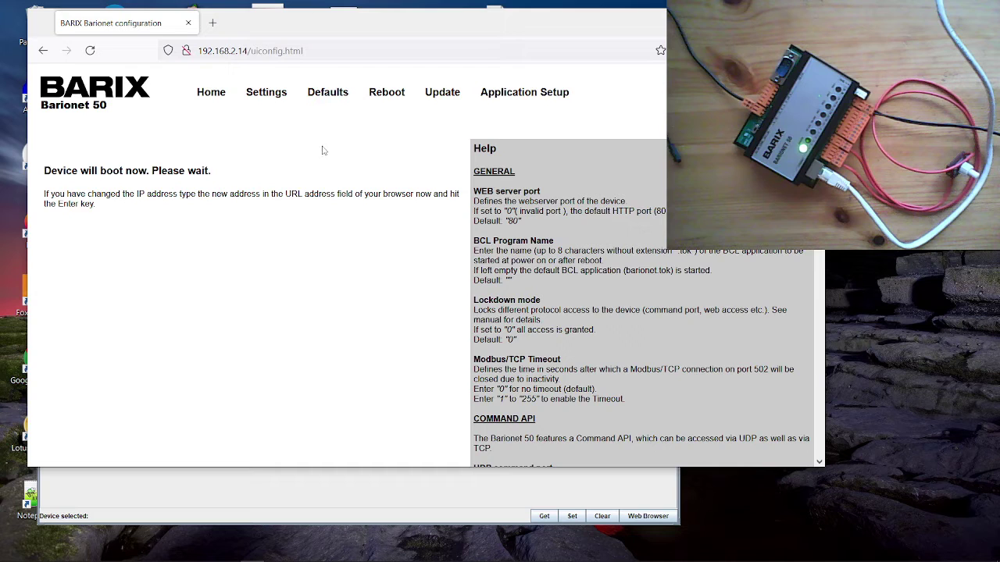
click(279, 100)
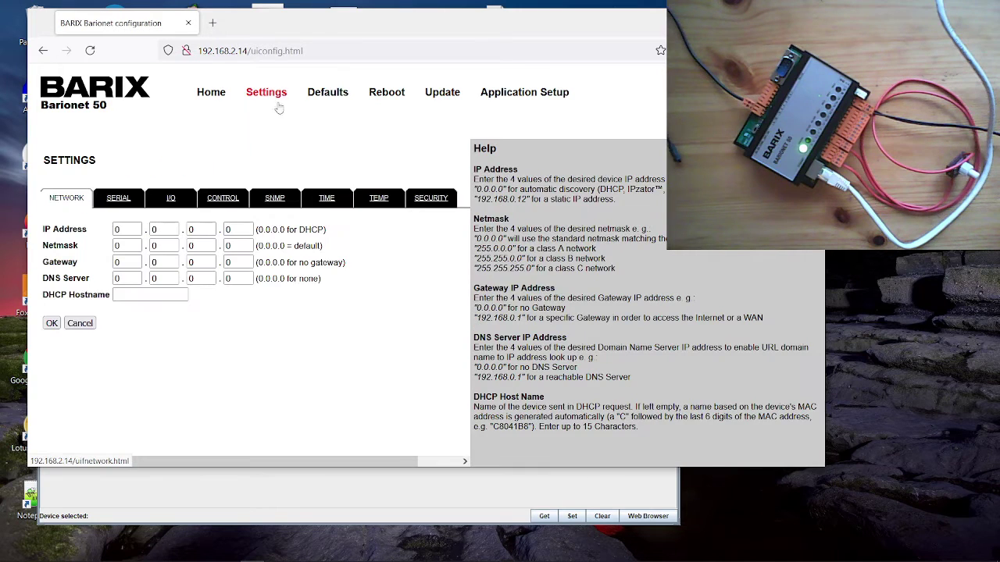
- Enable the SNMP trap for Input #1 by setting it to Yes
click(274, 200)
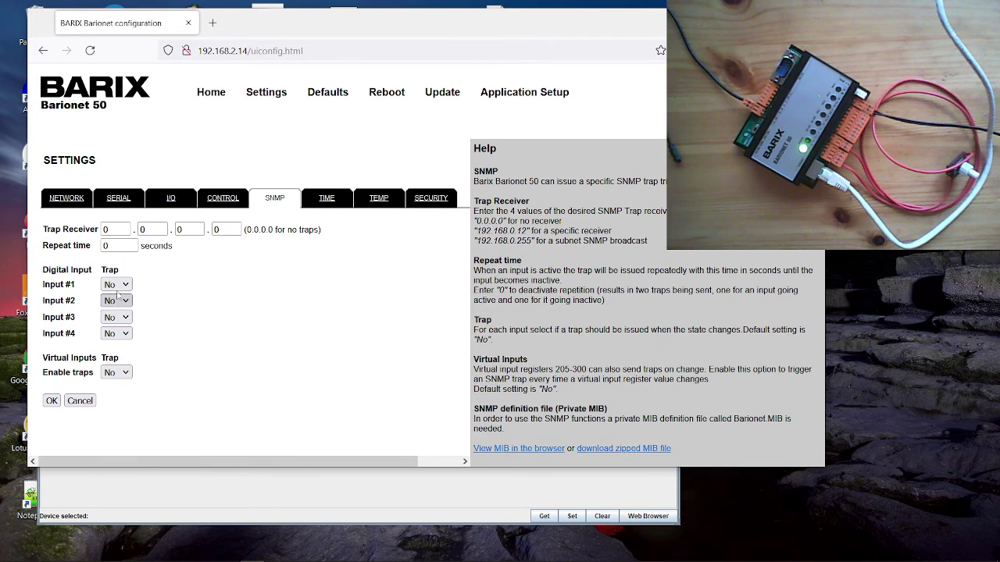
click(121, 286)
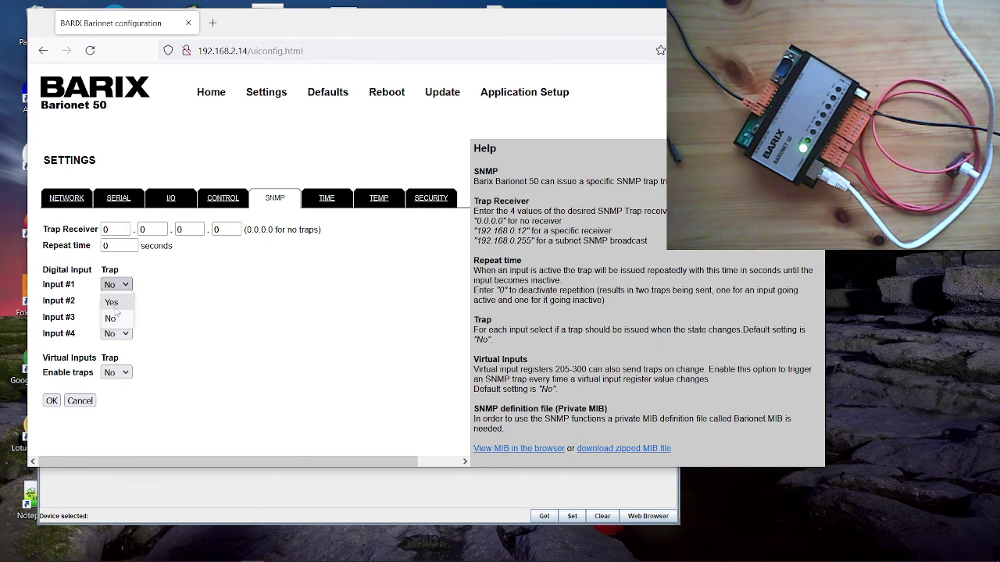
click(163, 300)
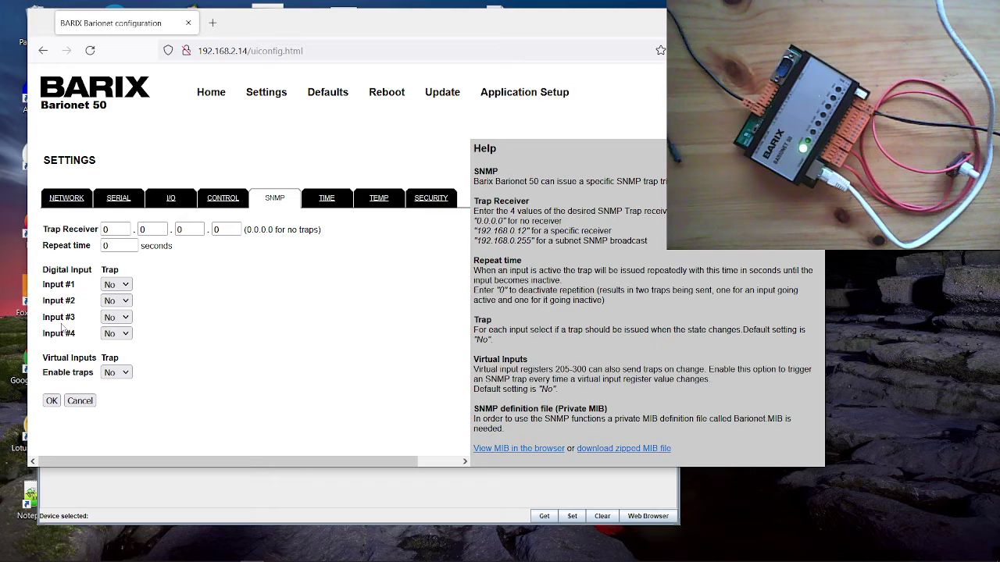
click(113, 285)
click(114, 300)
- Check the TIME settings, then the TEMP page's detected sensor count and Sensor #1 one-wire address
click(327, 199)
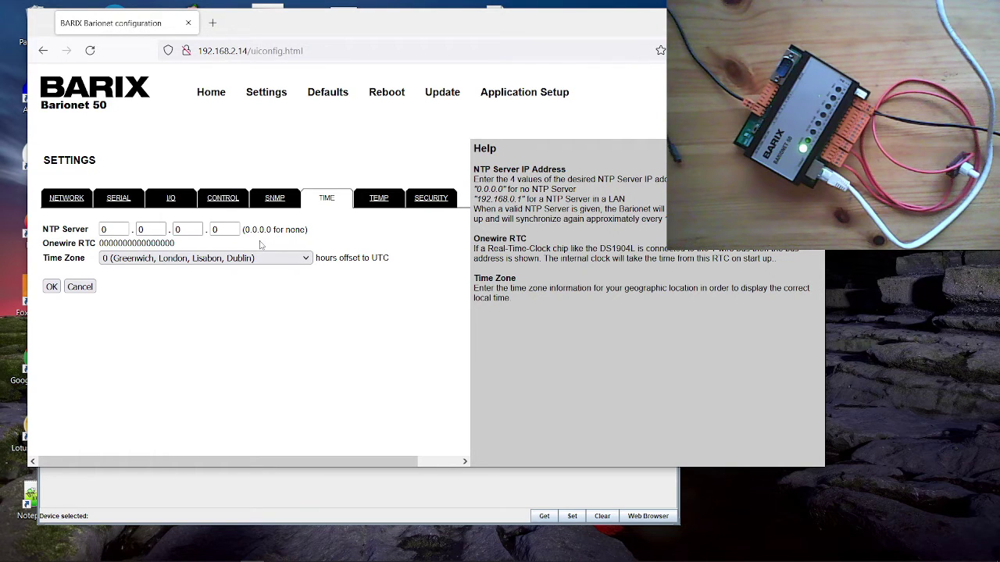
click(379, 200)
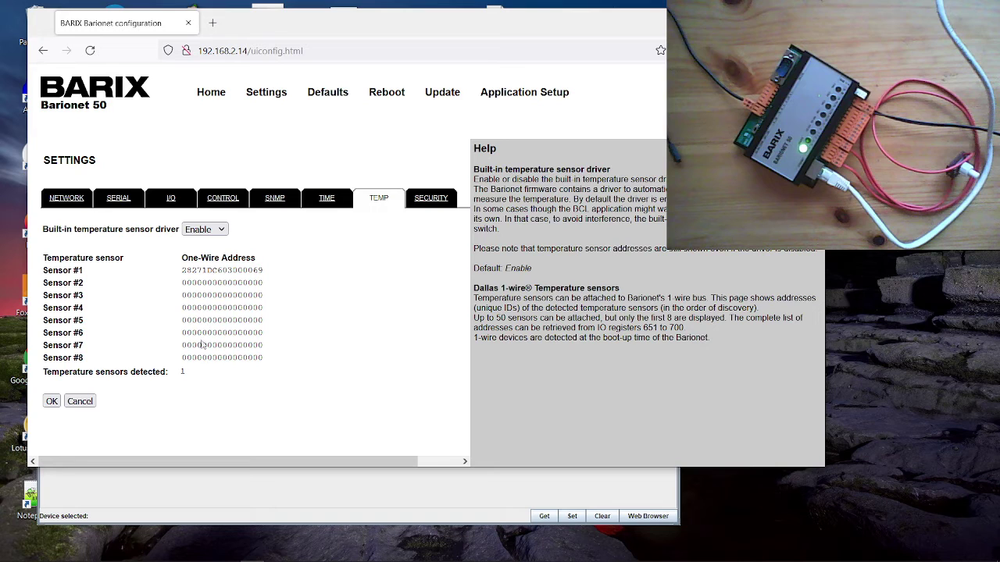
drag(186, 377, 175, 372)
drag(182, 270, 263, 272)
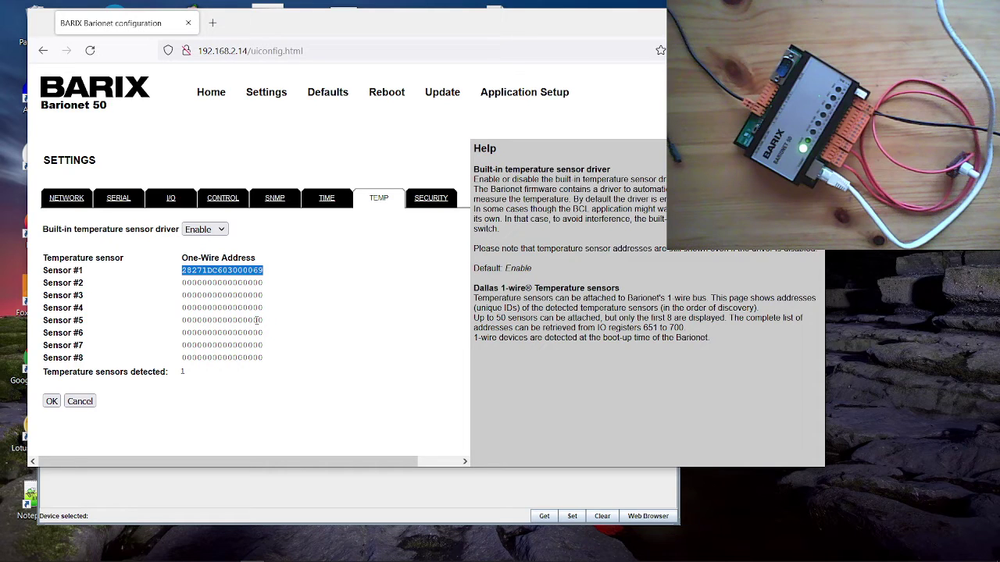
- Look over the SECURITY password settings, then go back to the Home status page
click(435, 201)
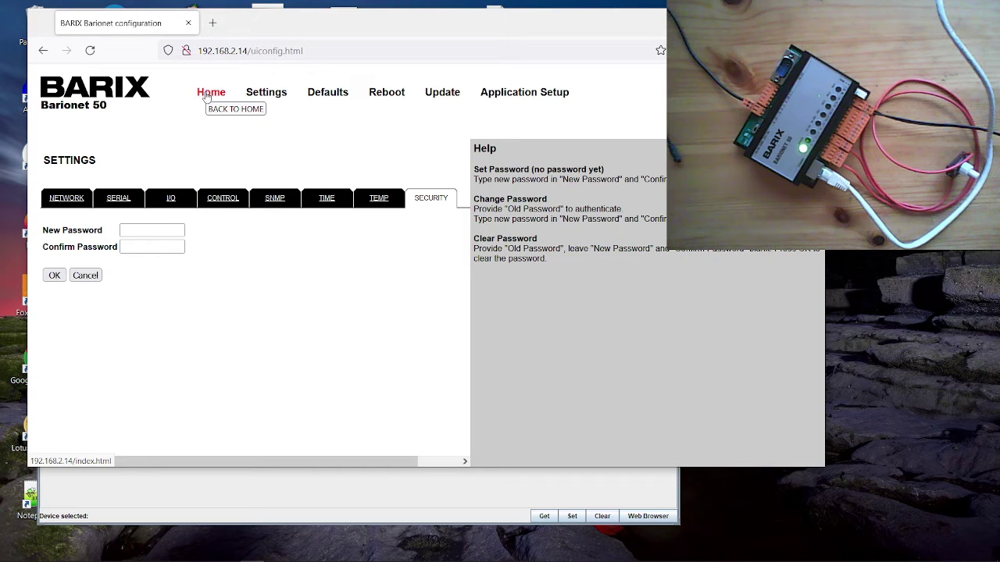
click(207, 95)
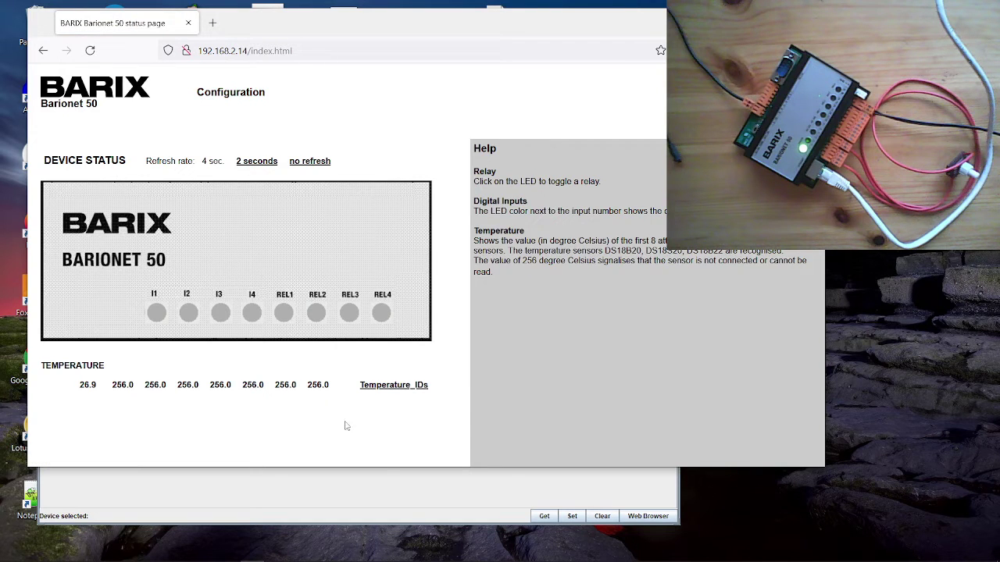
mouse_move(428, 559)
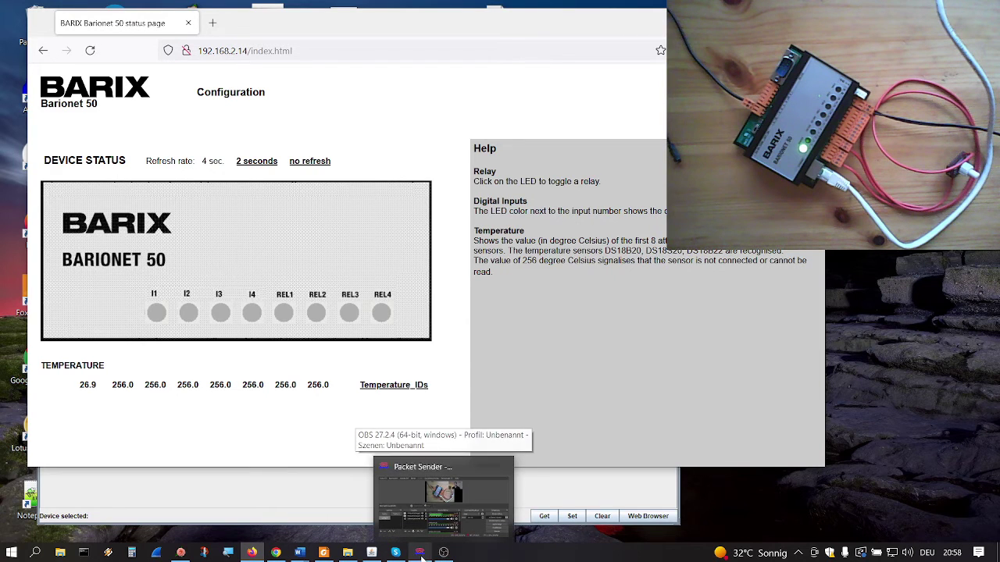
- In Packet Sender, target UDP 192.168.2.14 port 12301 and begin the command setio,2
click(420, 553)
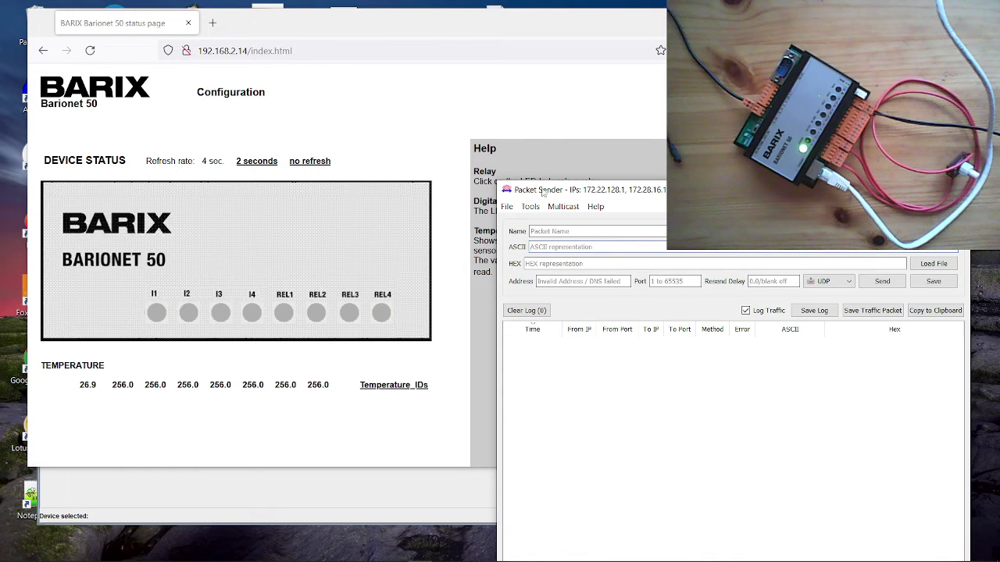
click(558, 282)
text(192.168)
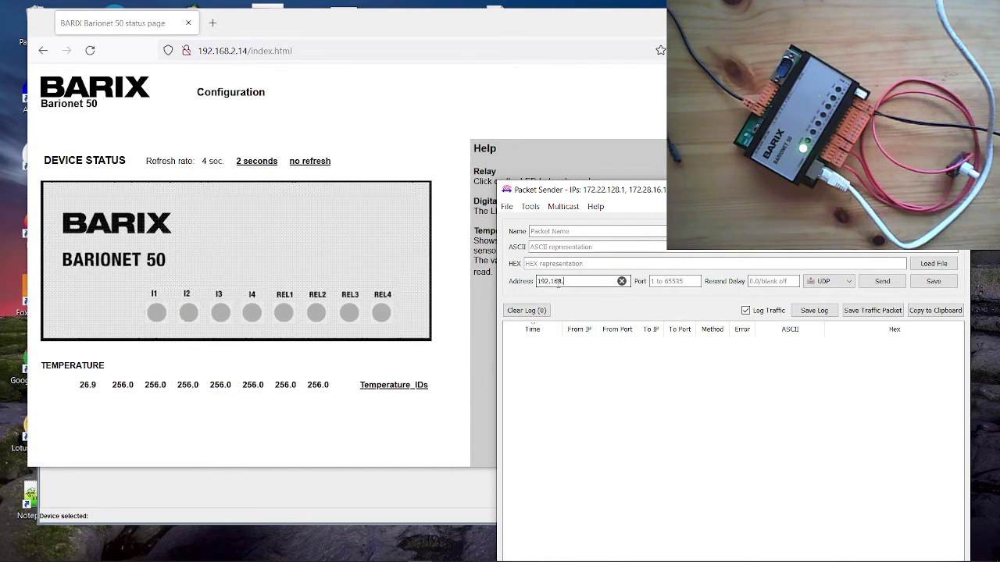
text(.2.14)
click(679, 281)
text(1230)
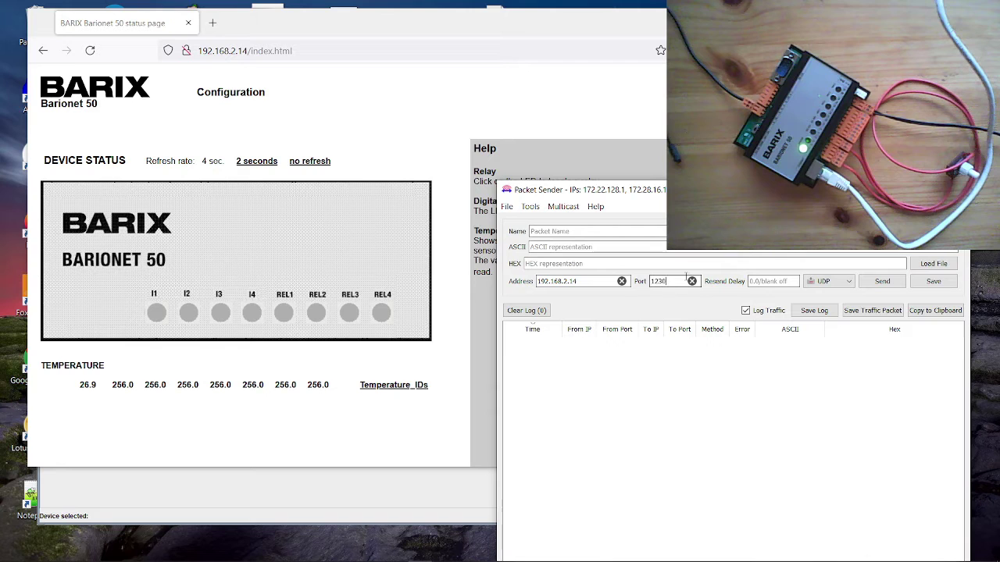
text(1)
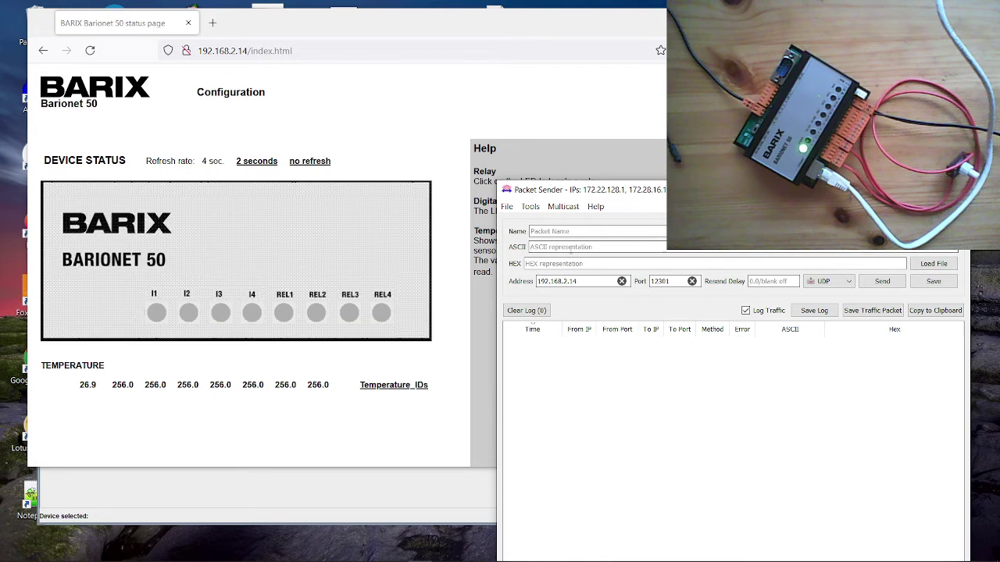
click(571, 247)
text(setio,2,)
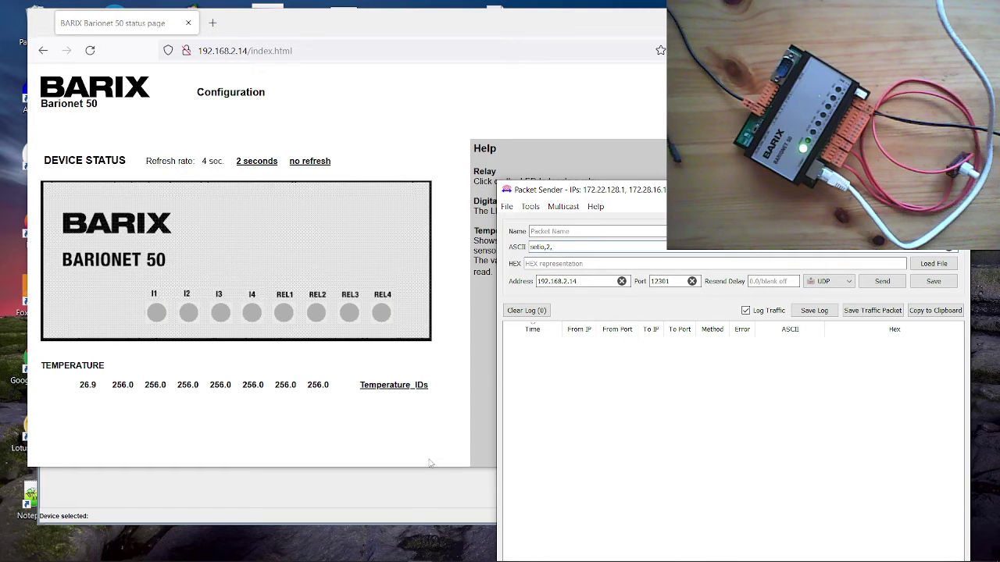
mouse_move(386, 557)
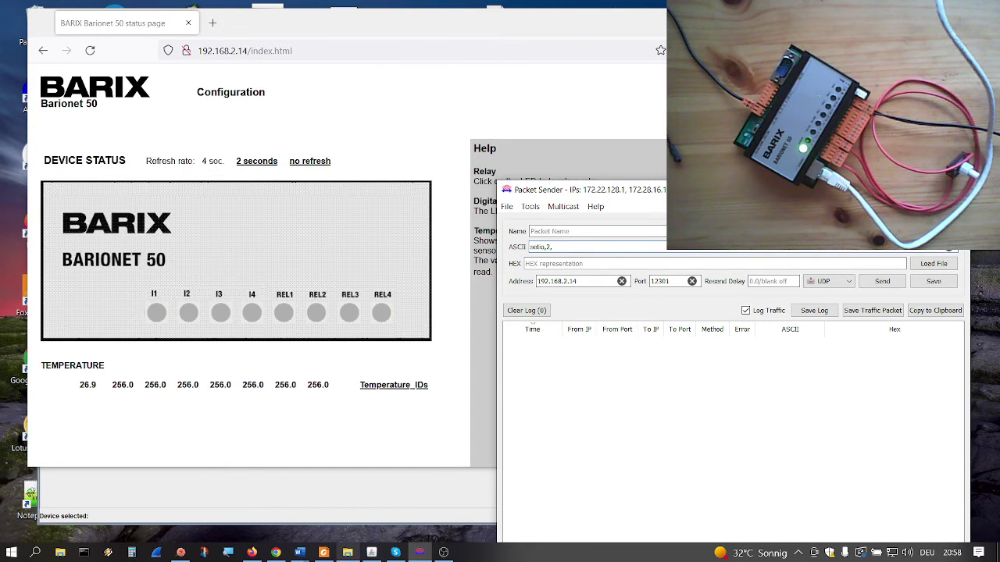
- Jump to manual page 103 and highlight relay addresses 1–4 and input addresses 201–204
click(323, 552)
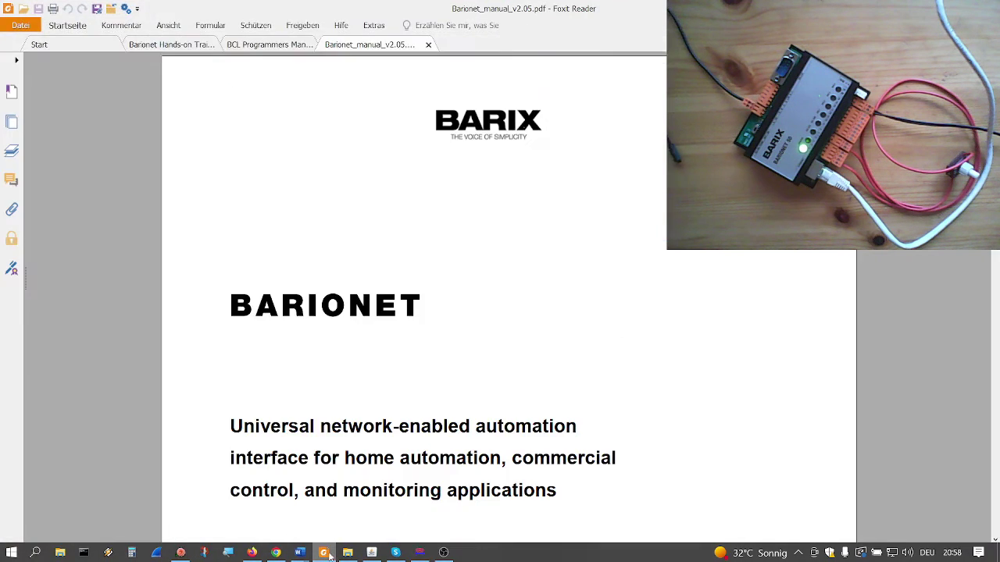
scroll(492, 217, down, 3)
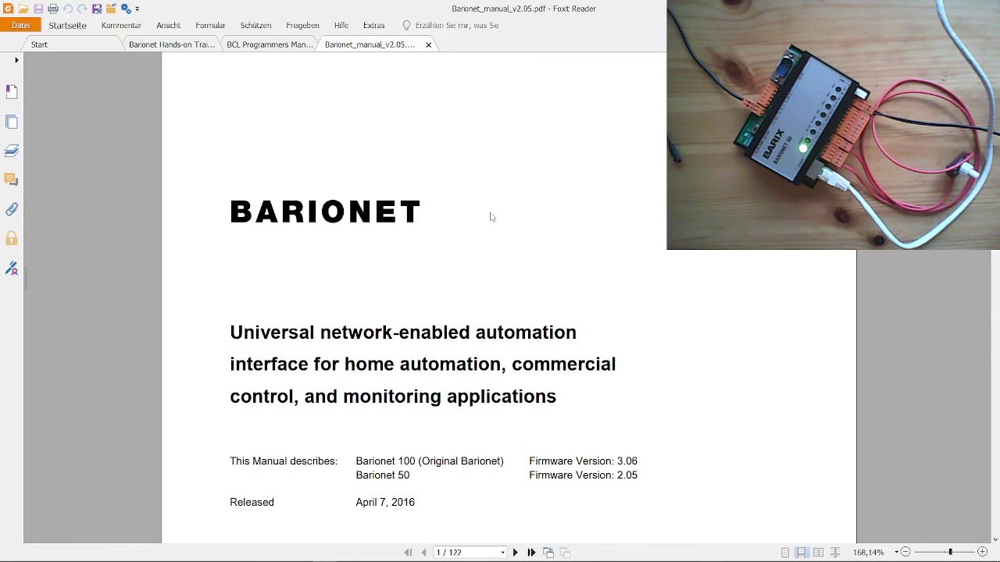
click(469, 552)
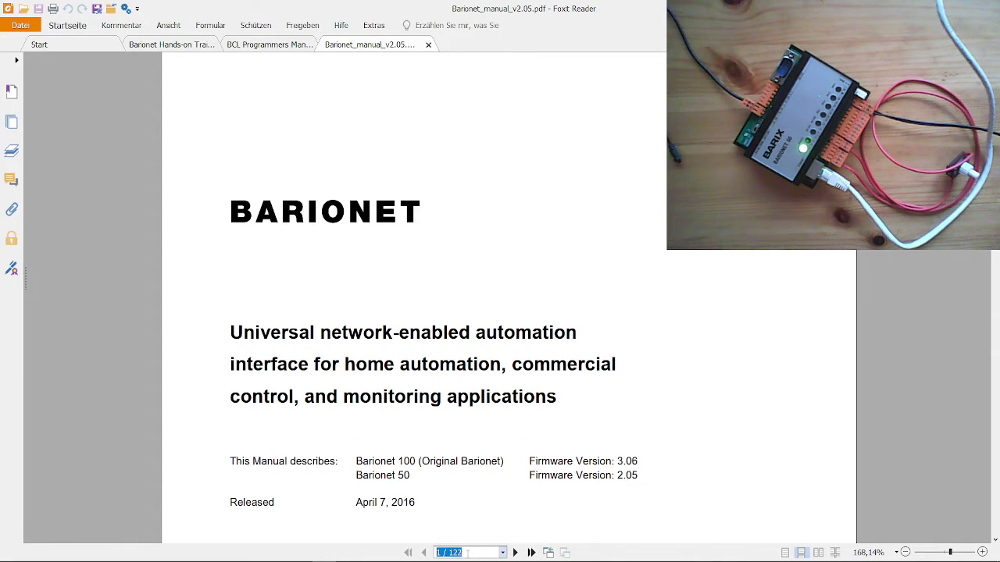
text(103)
key(Return)
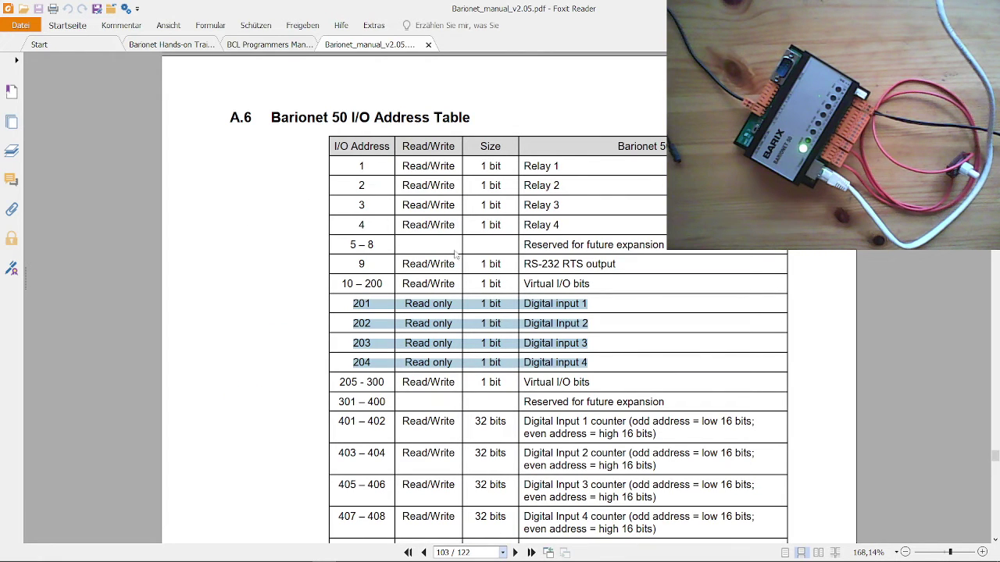
click(379, 173)
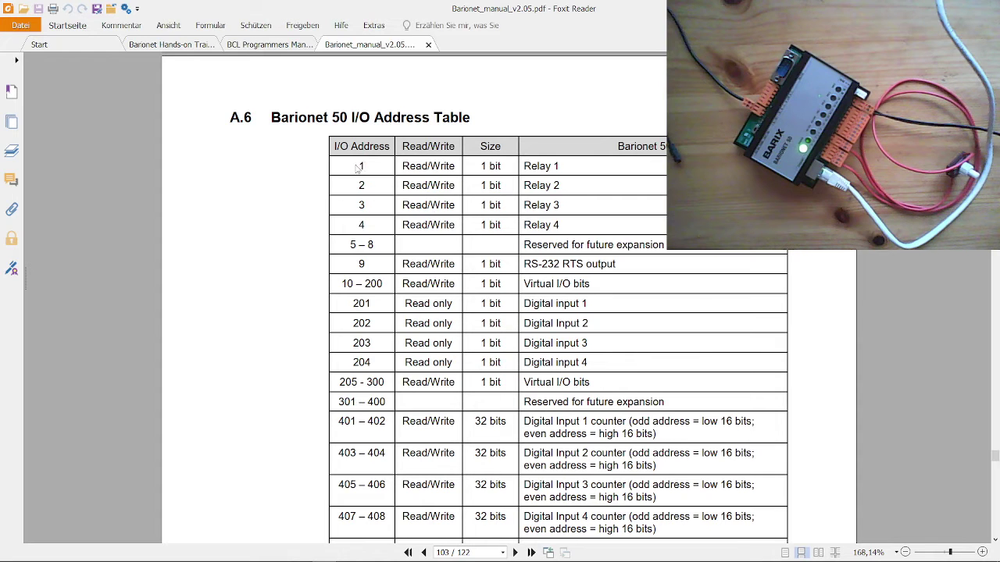
drag(355, 166, 369, 232)
drag(352, 305, 391, 362)
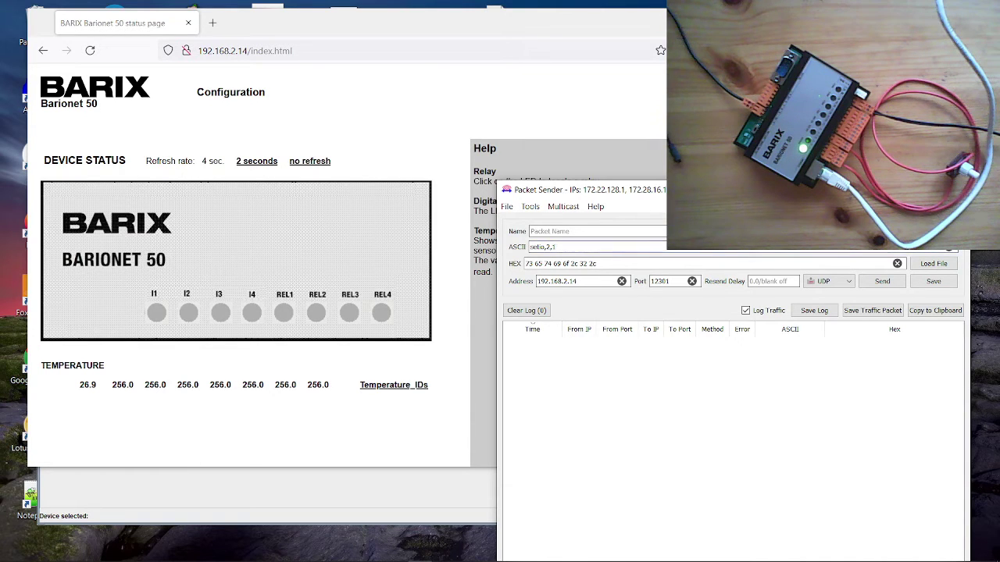
- Send setio,2,1 to switch relay 2 on, checking the state,2,1 reply and the status page
text(0)
key(BackSpace)
text(999)
key(BackSpace)
key(BackSpace)
text(1)
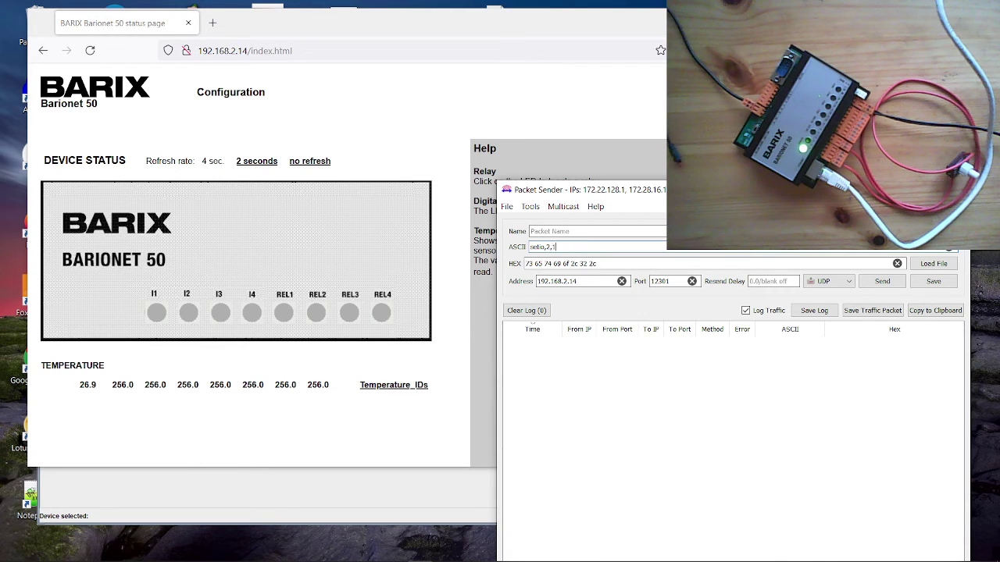
click(892, 283)
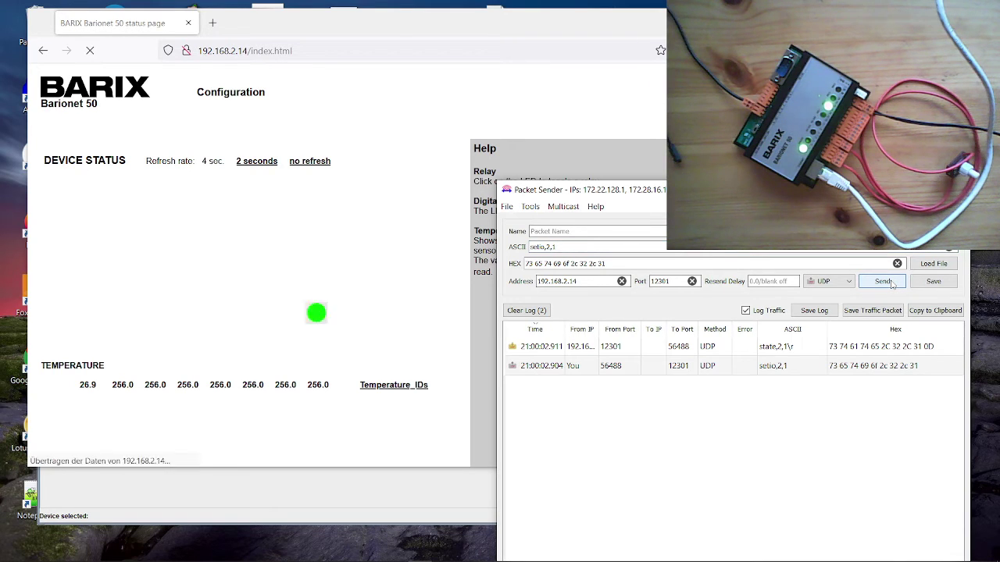
click(768, 373)
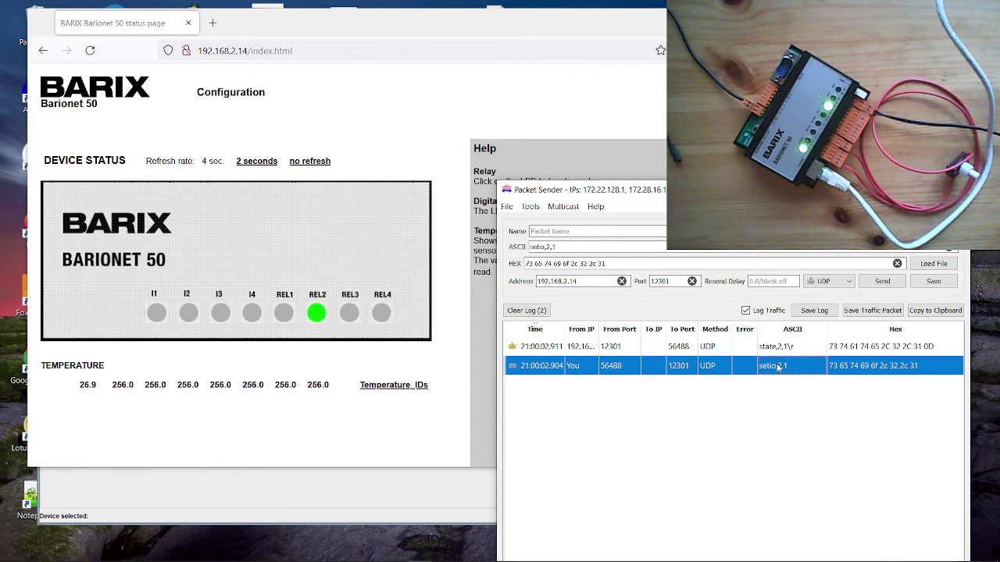
click(773, 351)
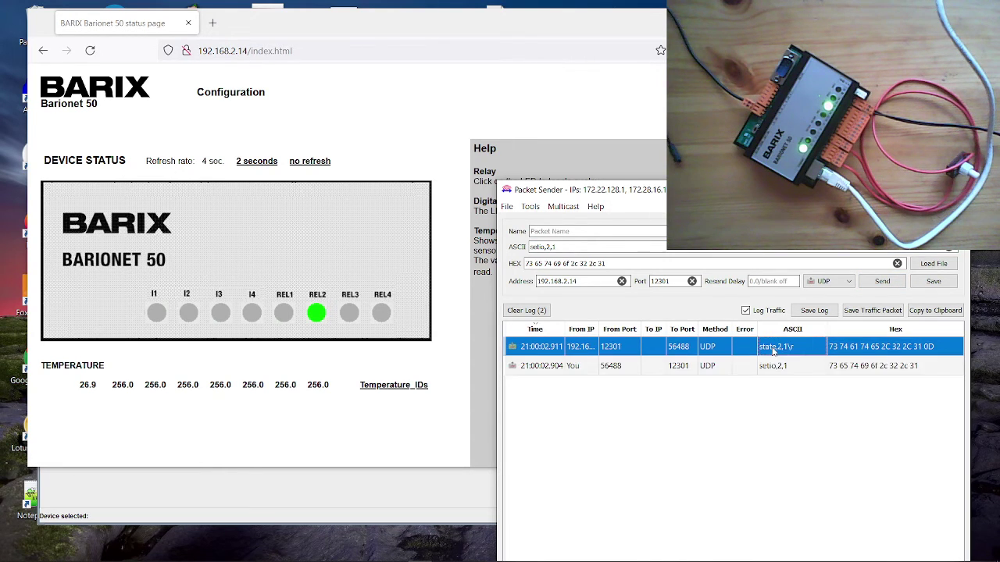
click(317, 320)
- Send setio,2,0 to switch relay 2 off, then start rewriting the command as getio
click(566, 247)
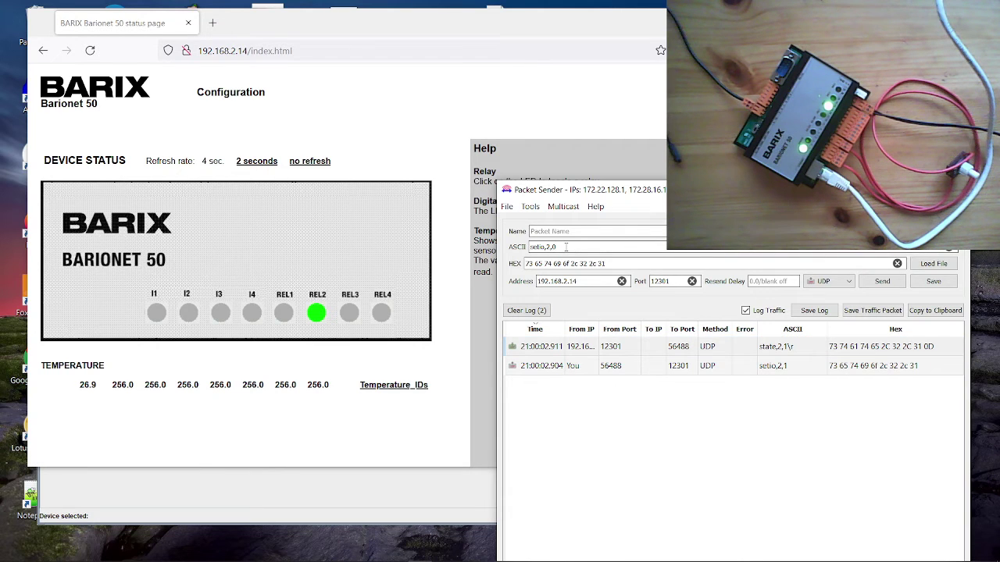
key(BackSpace)
text(0)
click(890, 282)
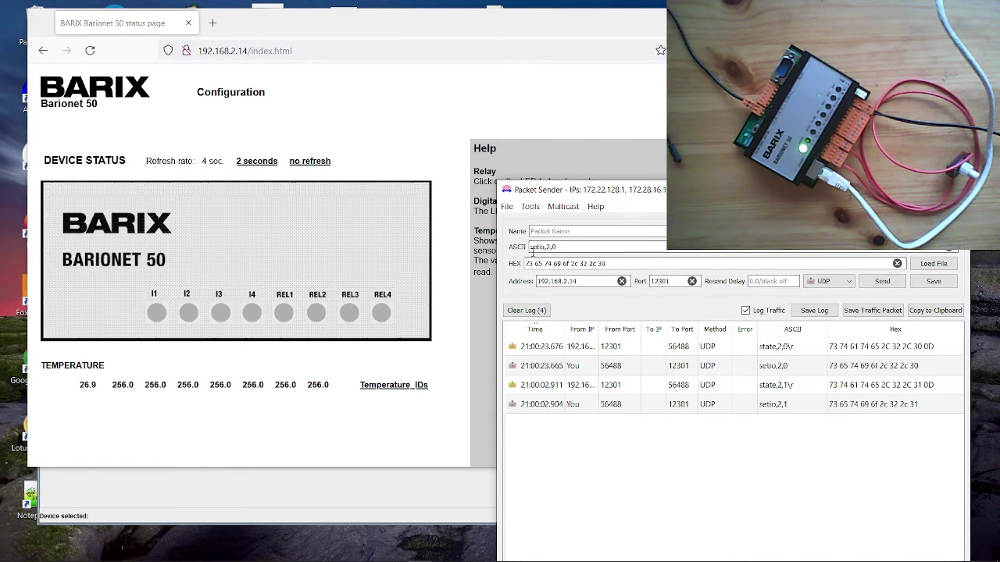
key(Delete)
text(g)
- Send getio,201 to query input 1 and read the state,201,0 reply
key(BackSpace)
key(BackSpace)
text(01)
click(882, 281)
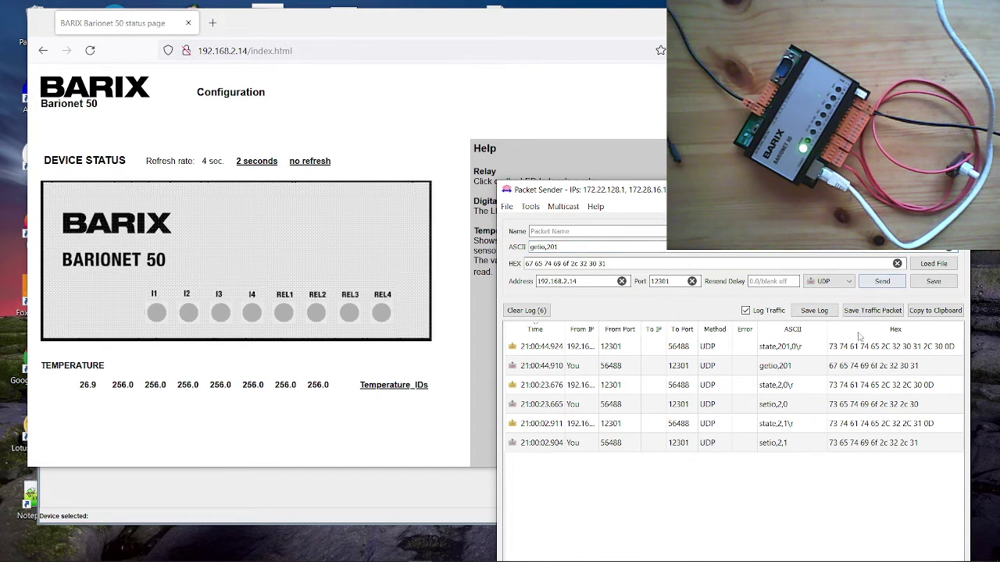
click(771, 372)
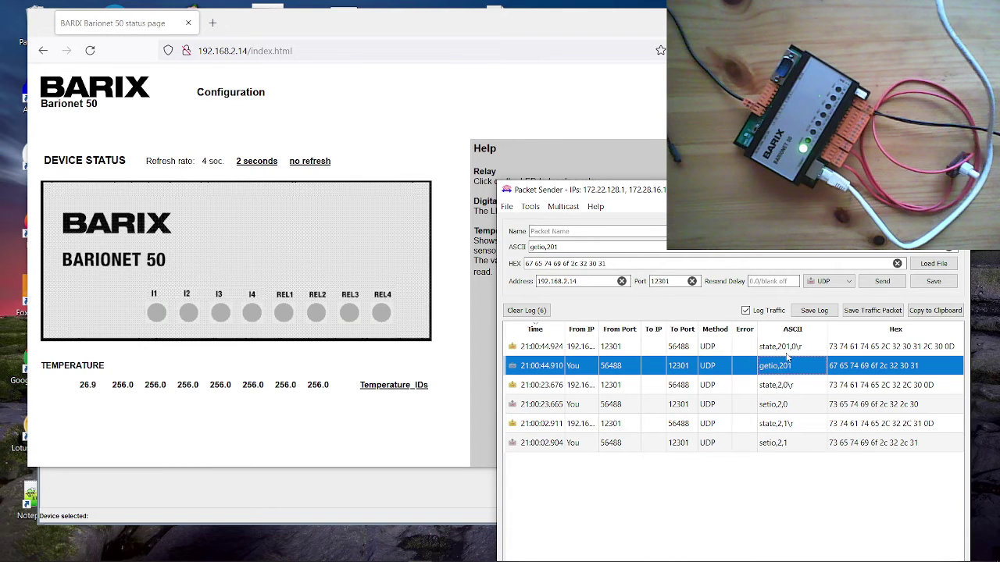
click(784, 350)
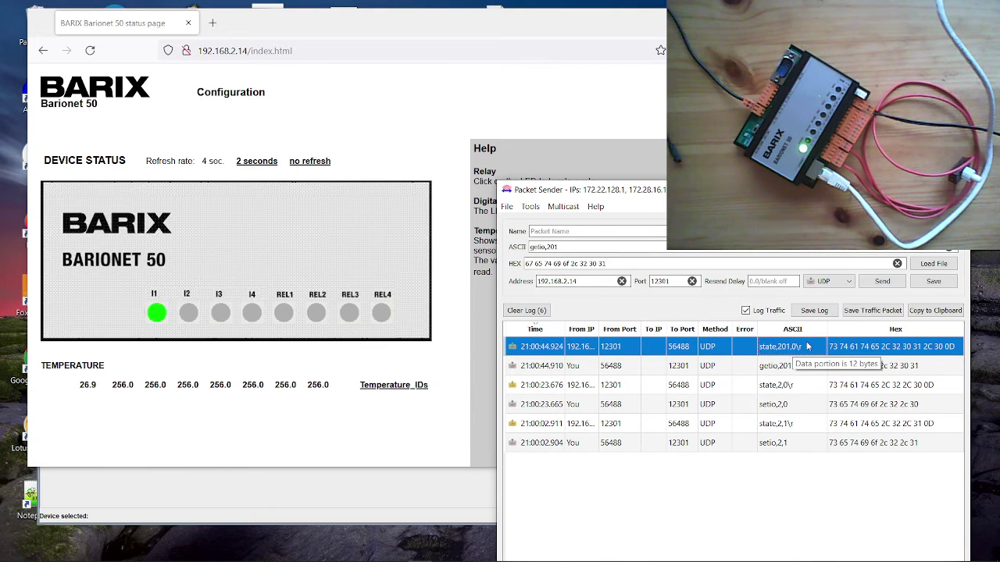
- Query input 1 again with it active and read the state,201,1 reply
click(883, 284)
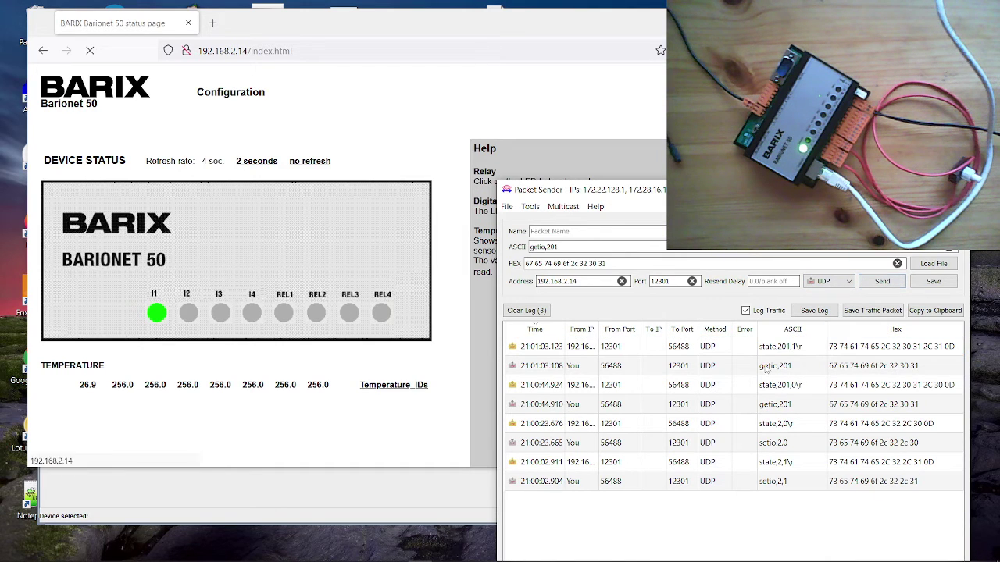
click(768, 367)
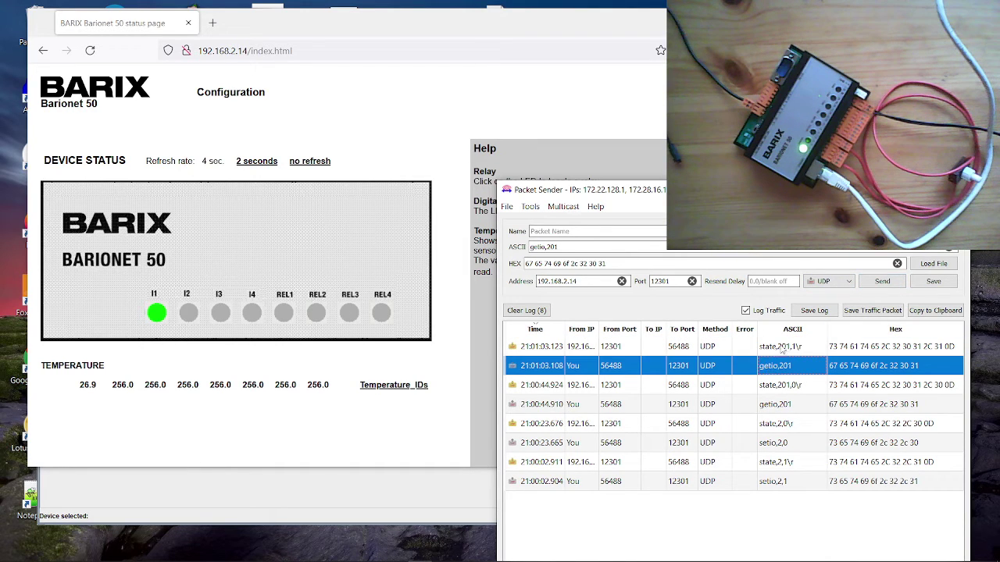
click(782, 348)
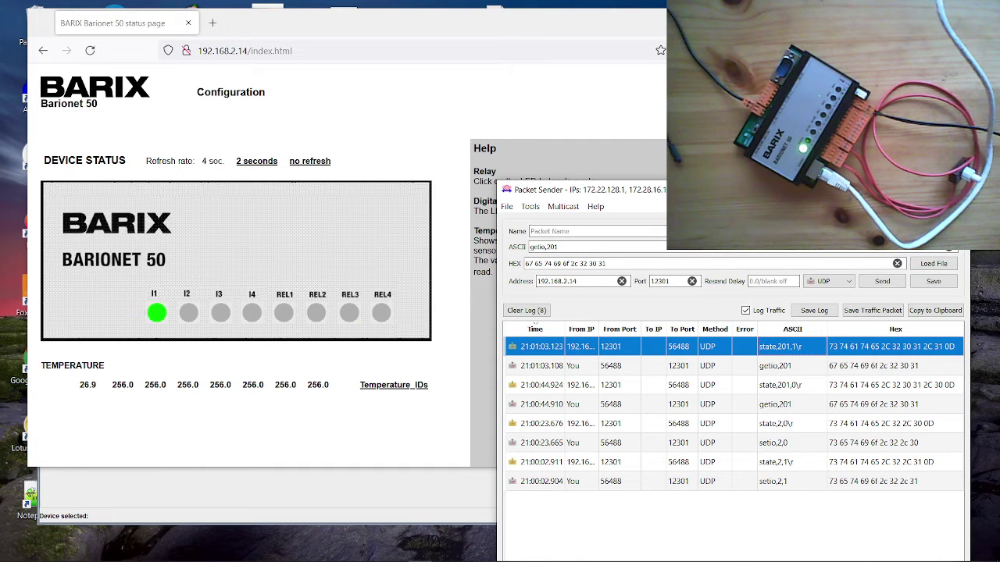
- Close Packet Sender and review the Digital I/O & Serial Tunnel application setup on local port 10001
key(alt+F4)
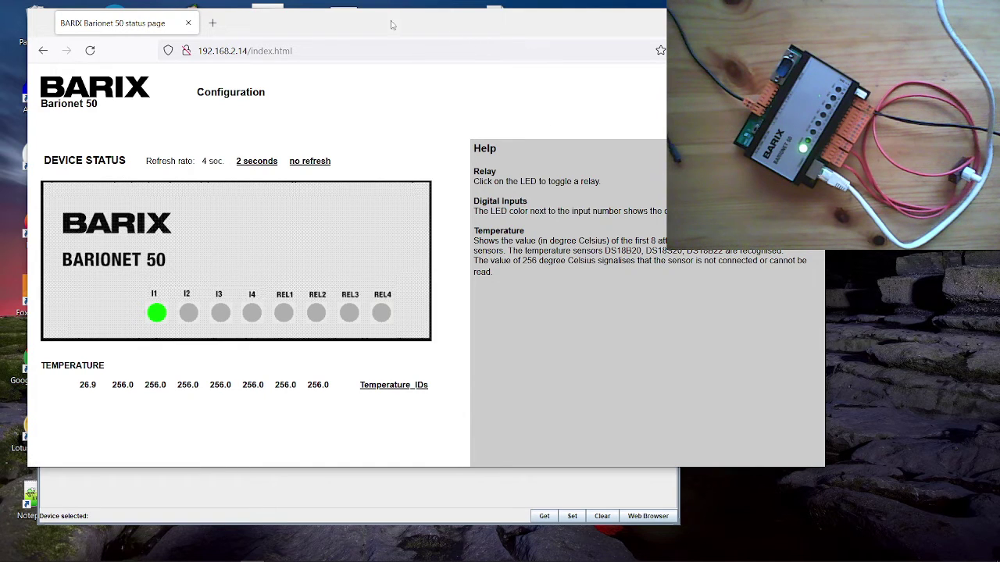
click(236, 97)
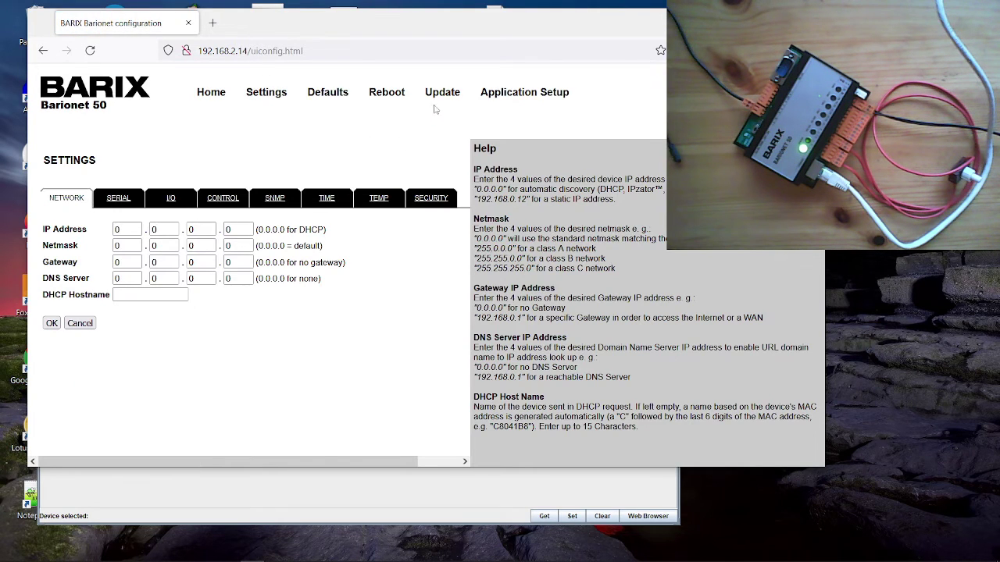
click(521, 96)
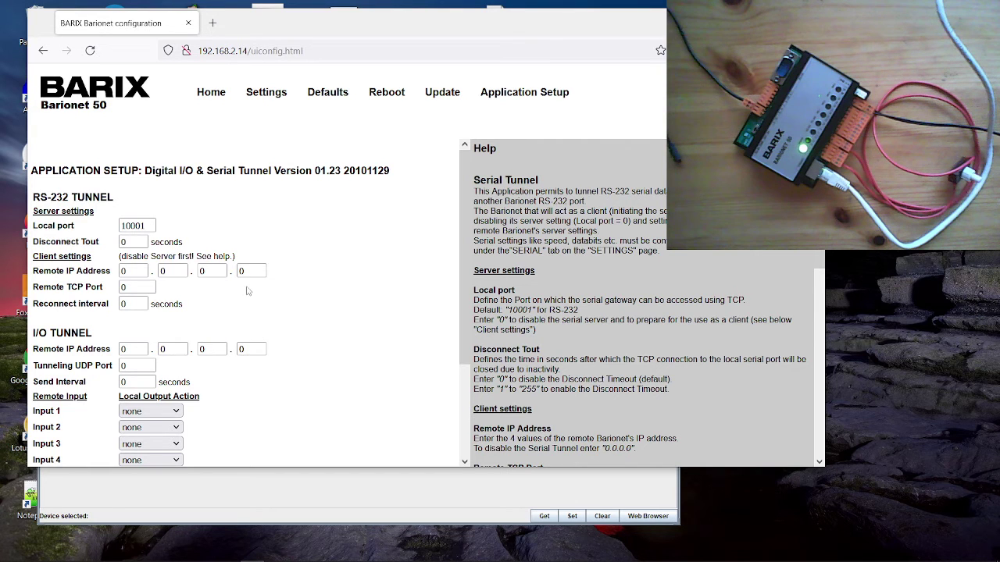
scroll(265, 285, down, 1)
scroll(265, 285, down, 3)
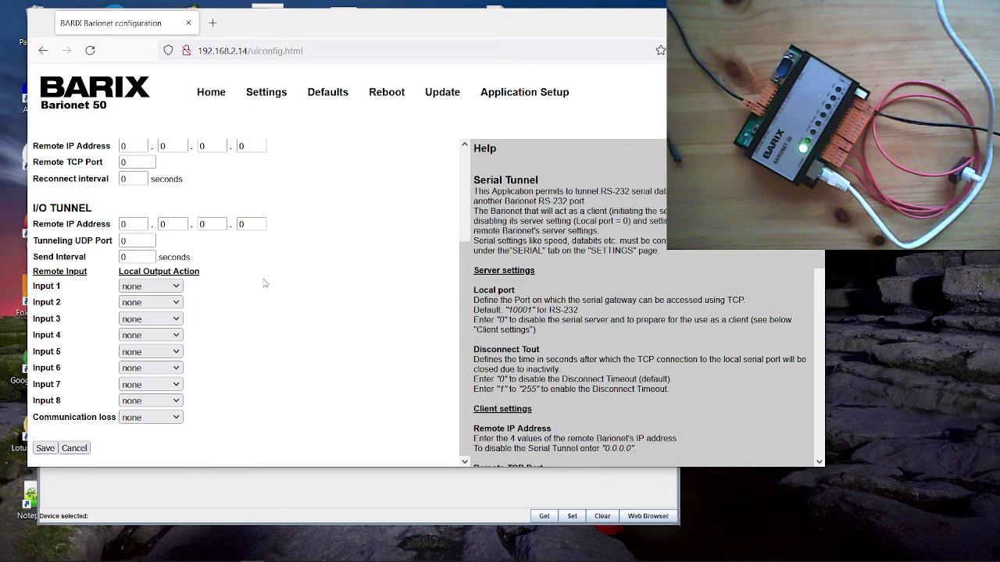
scroll(264, 284, up, 5)
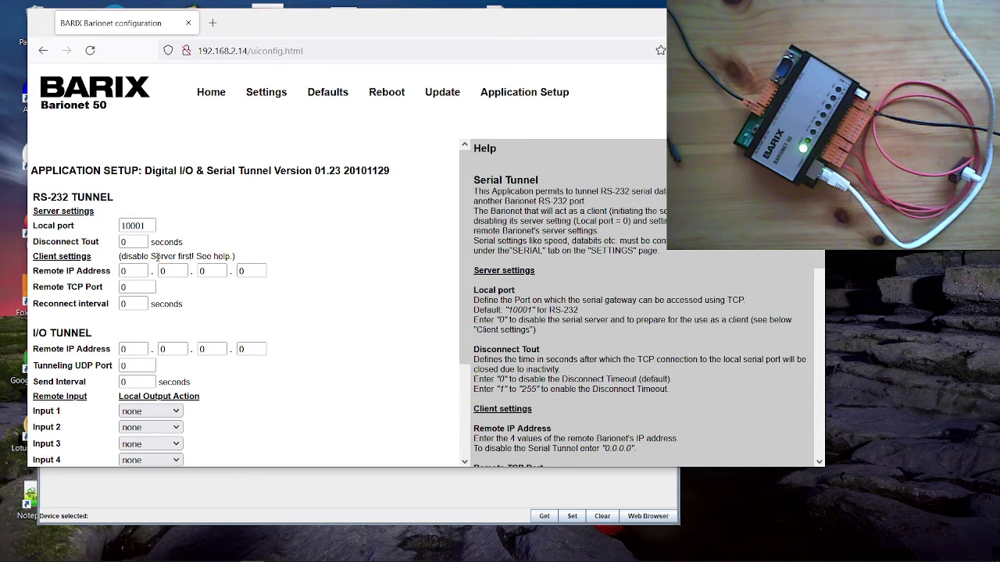
mouse_move(226, 559)
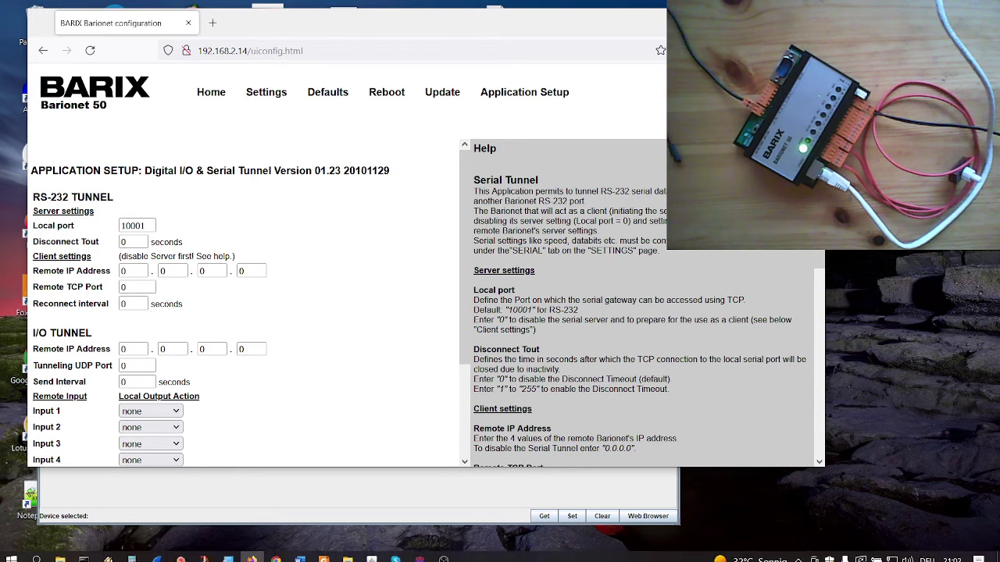
- Browse from the Barionet50 v2.05 folder through barionet50_kit_v0205_20160406 into bcldevkit
click(348, 553)
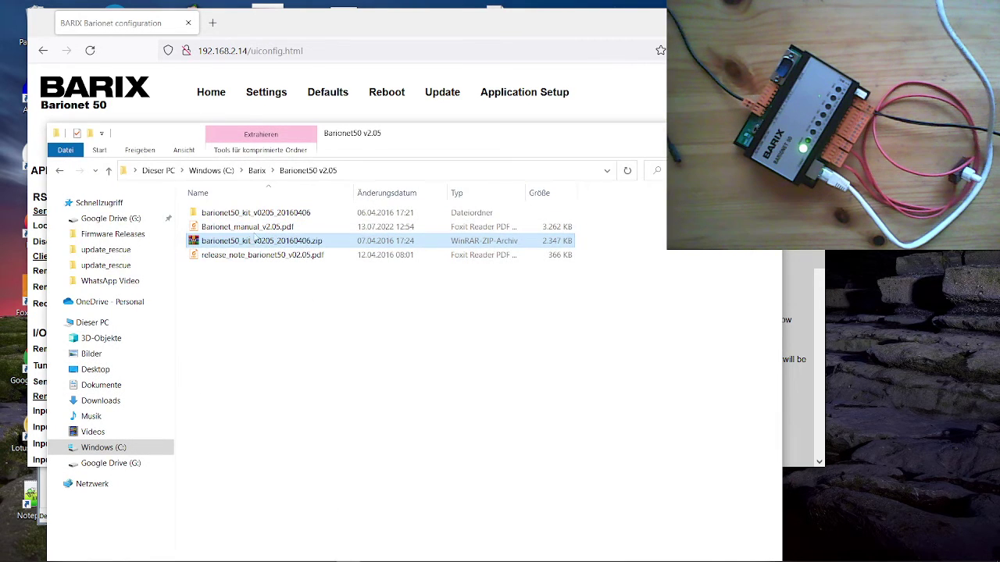
click(265, 216)
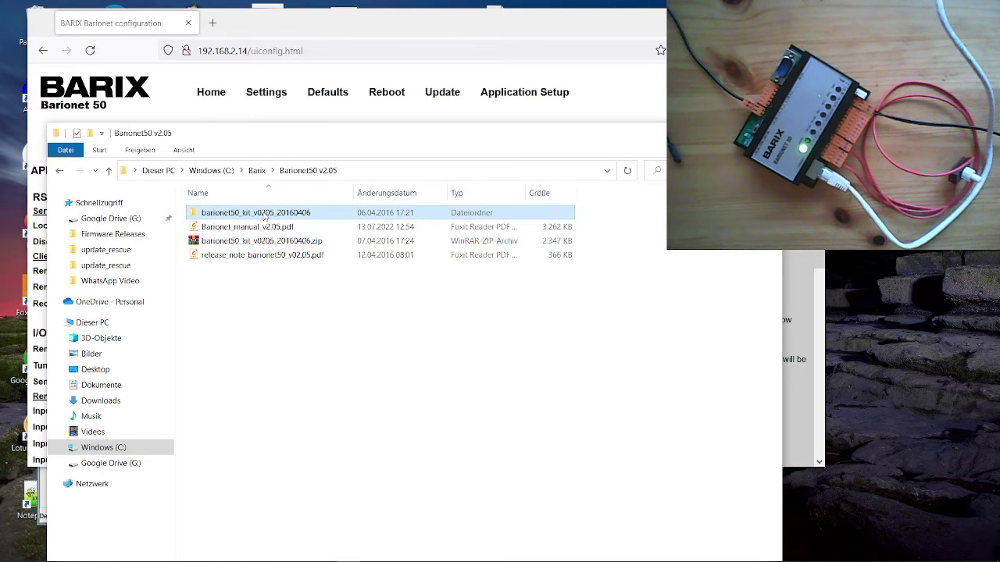
double_click(266, 216)
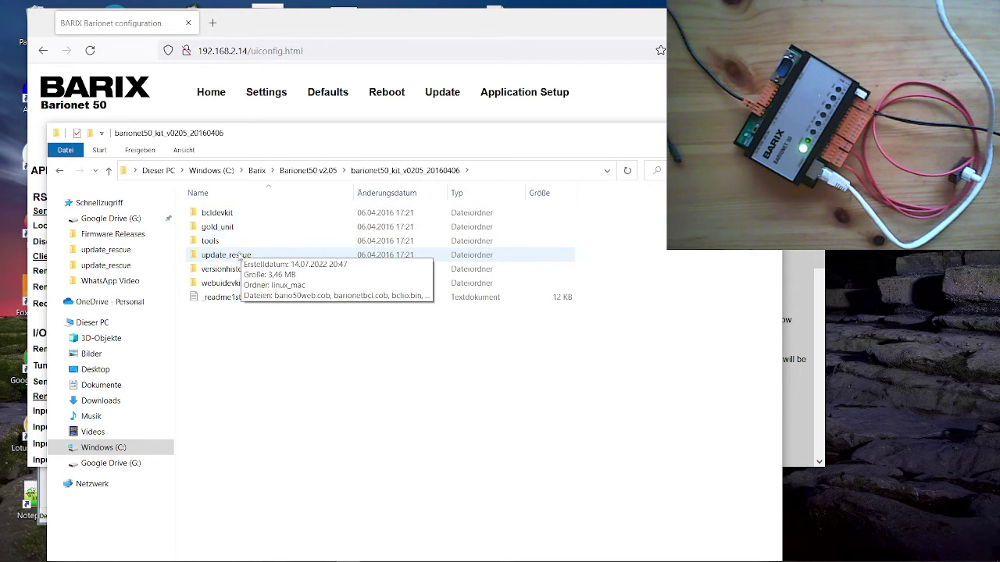
click(222, 261)
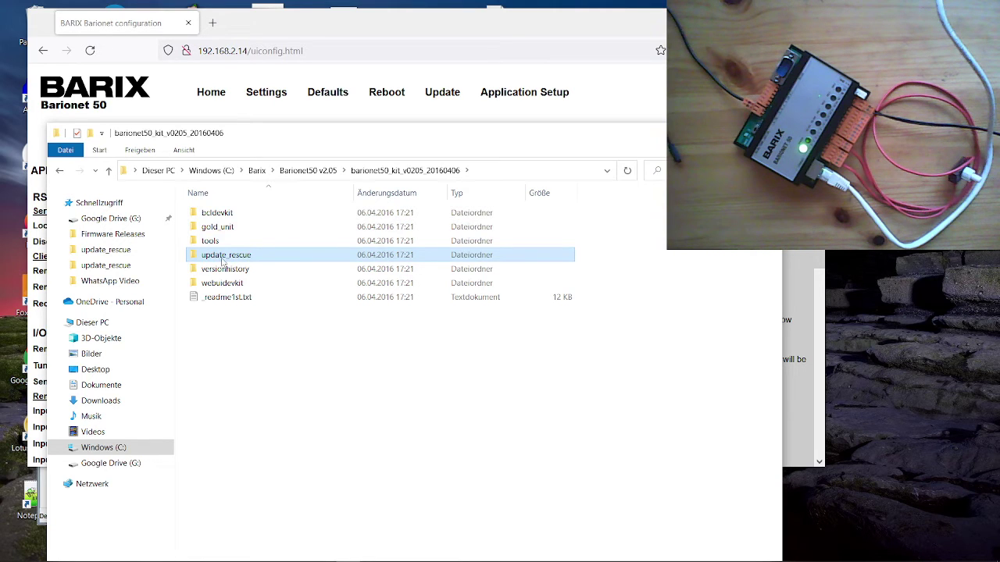
click(210, 244)
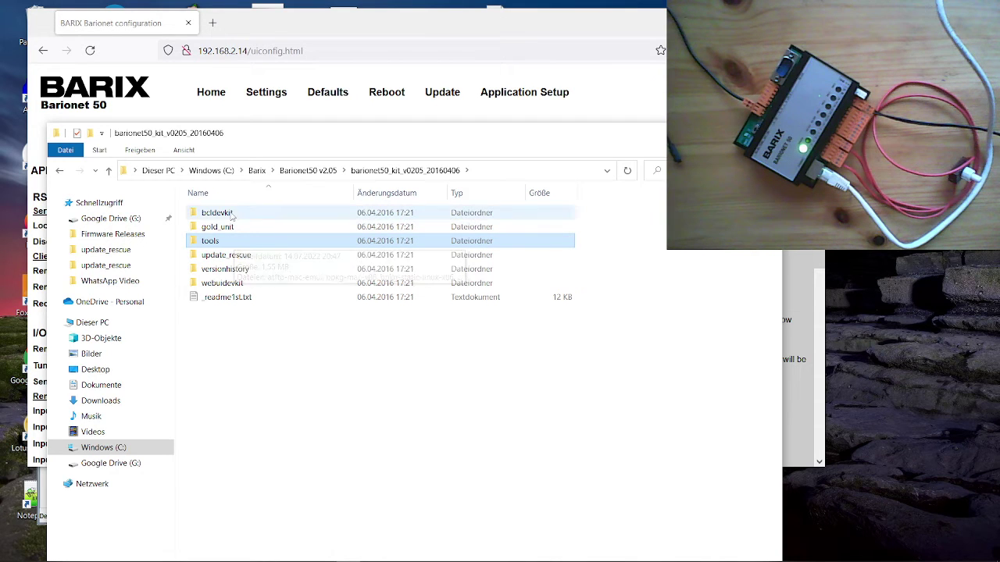
mouse_move(241, 215)
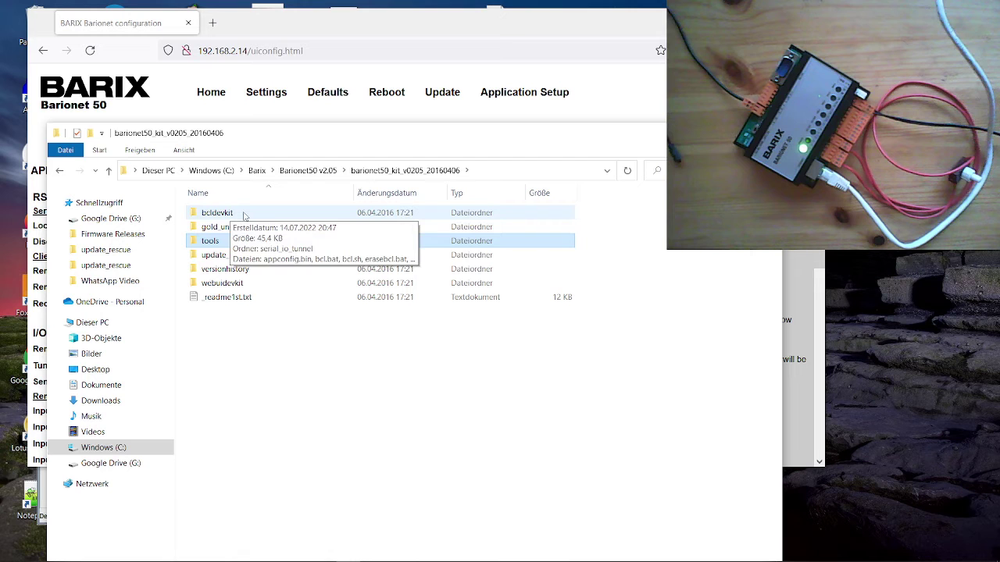
double_click(243, 216)
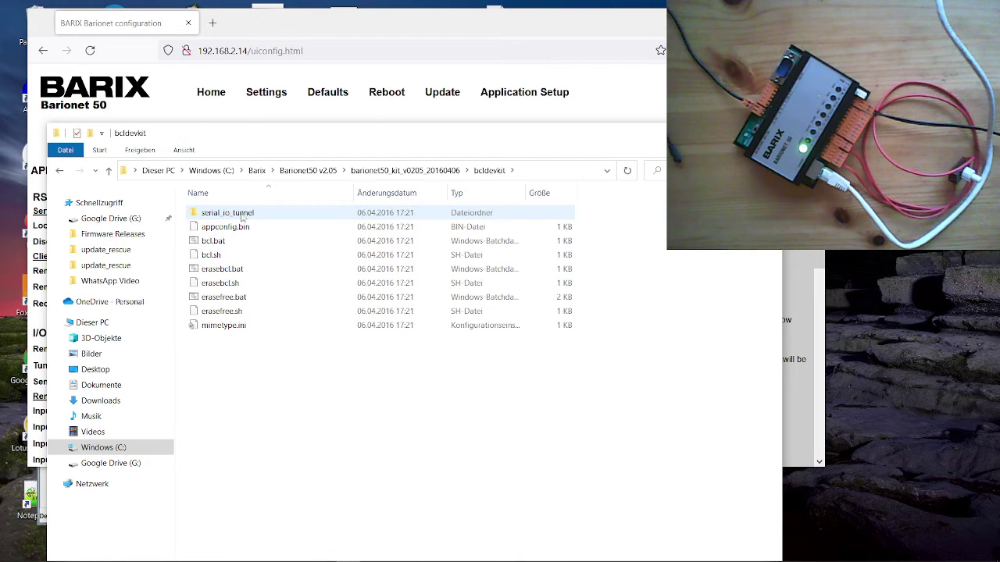
mouse_move(254, 214)
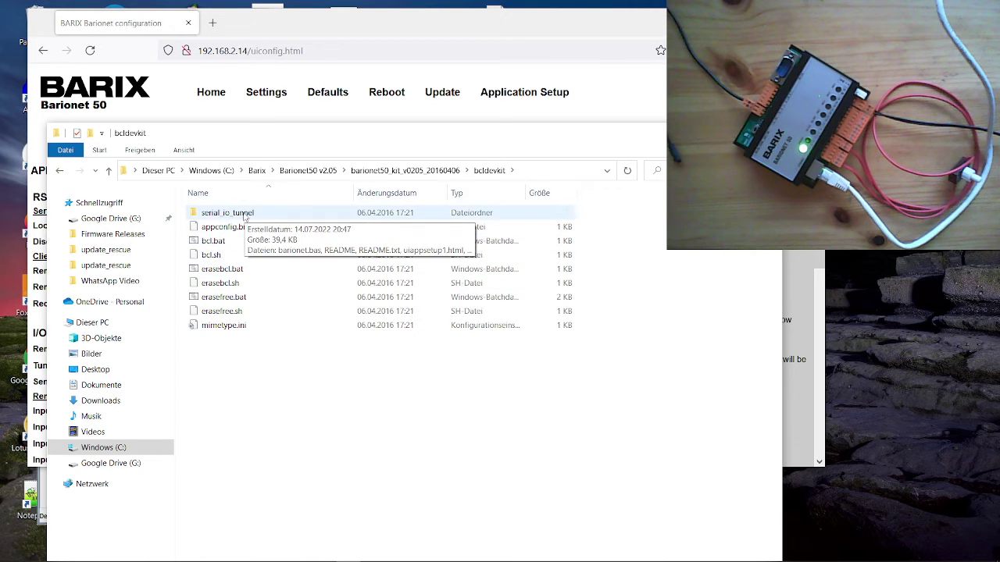
- Enter serial_io_tunnel and right-click barionet.bas to edit it with Notepad++
double_click(244, 214)
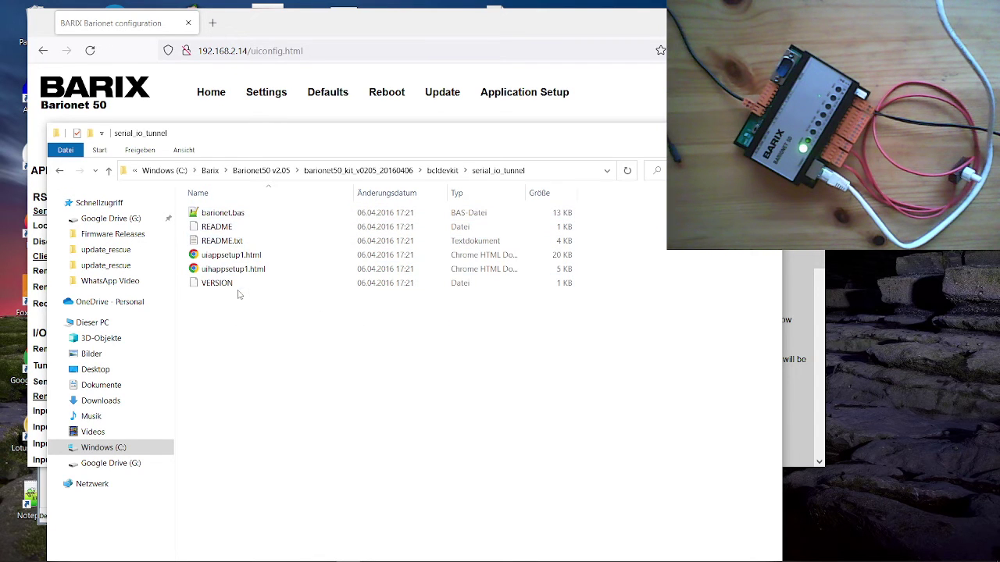
drag(355, 139, 394, 307)
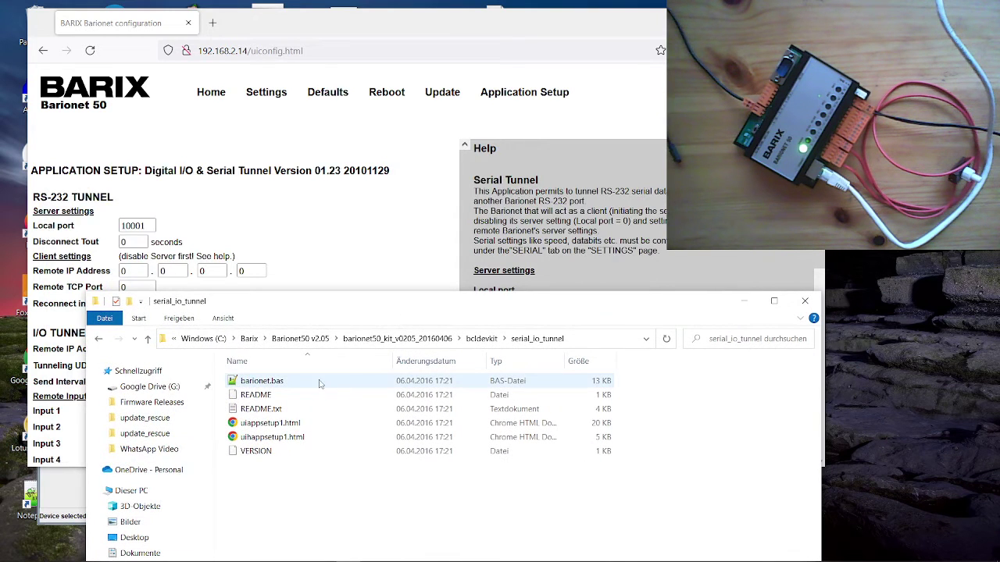
click(261, 384)
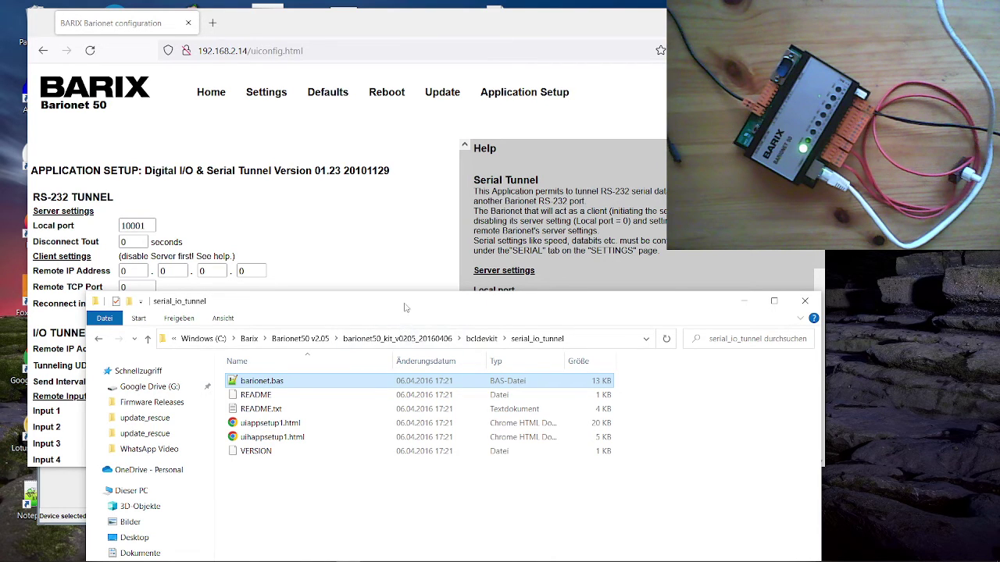
drag(404, 306, 373, 252)
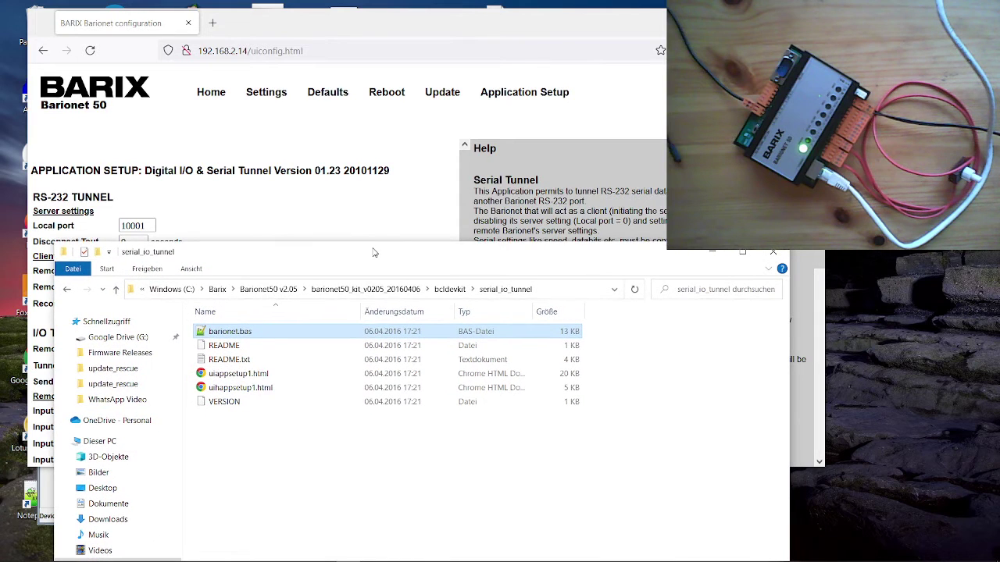
click(270, 334)
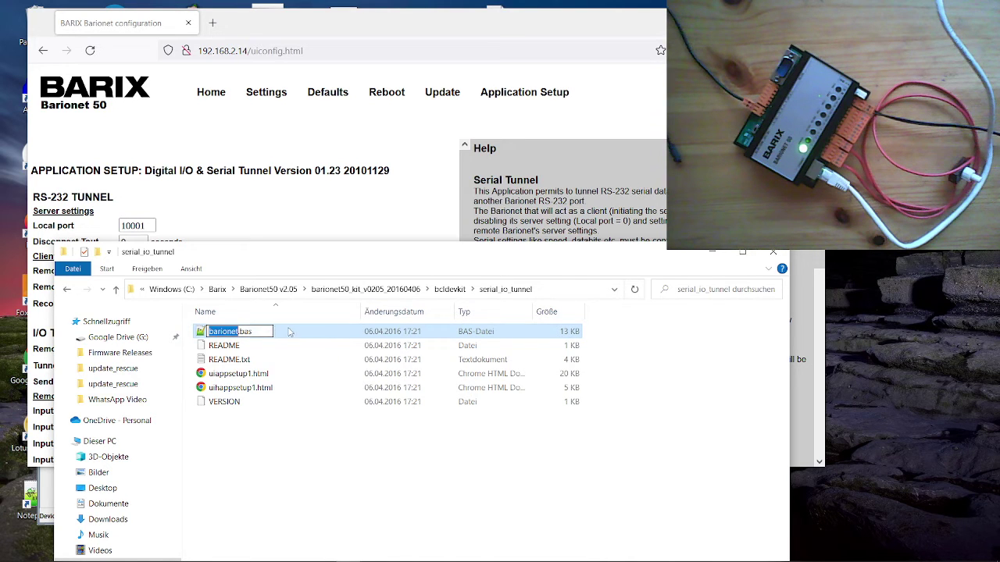
click(291, 333)
right_click(289, 333)
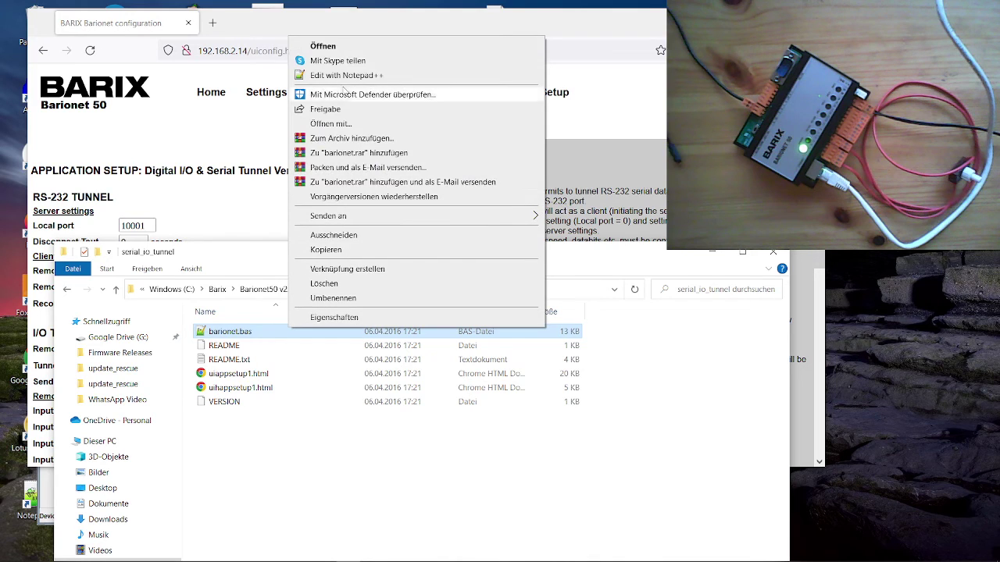
- Scroll to the end of barionet.bas and select lines 1–323 above End and ' EOF
click(352, 76)
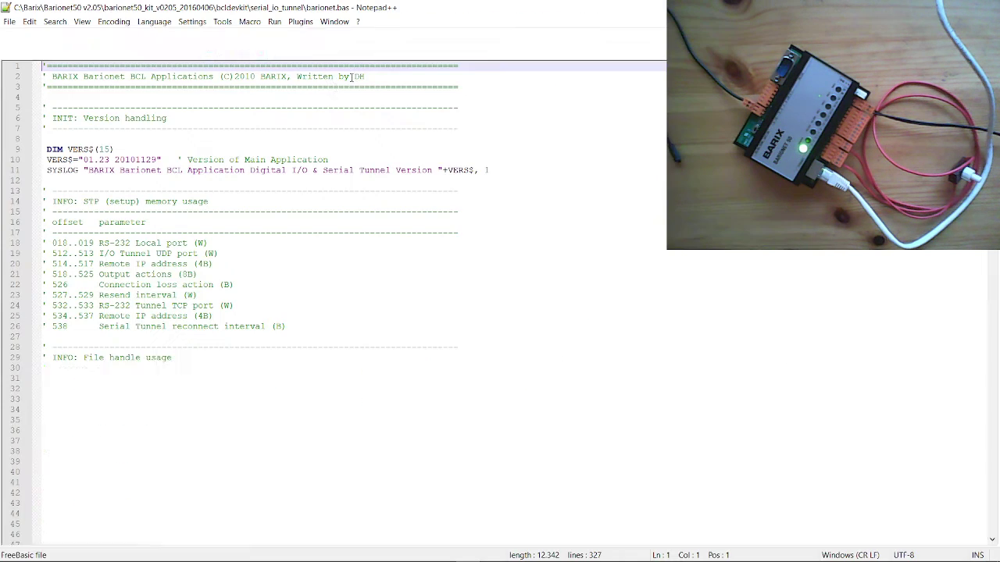
scroll(275, 180, down, 19)
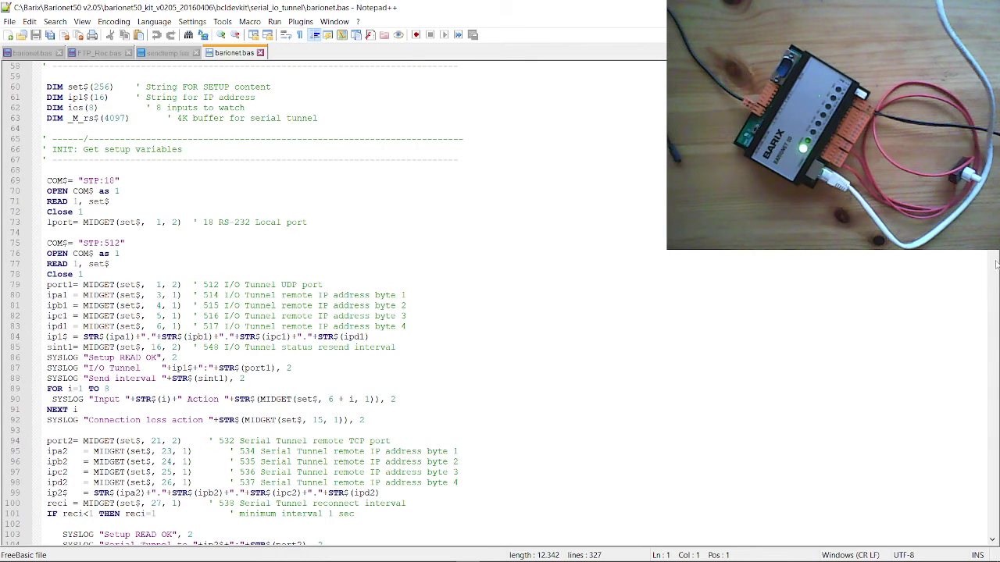
scroll(990, 257, down, 9)
scroll(991, 258, down, 20)
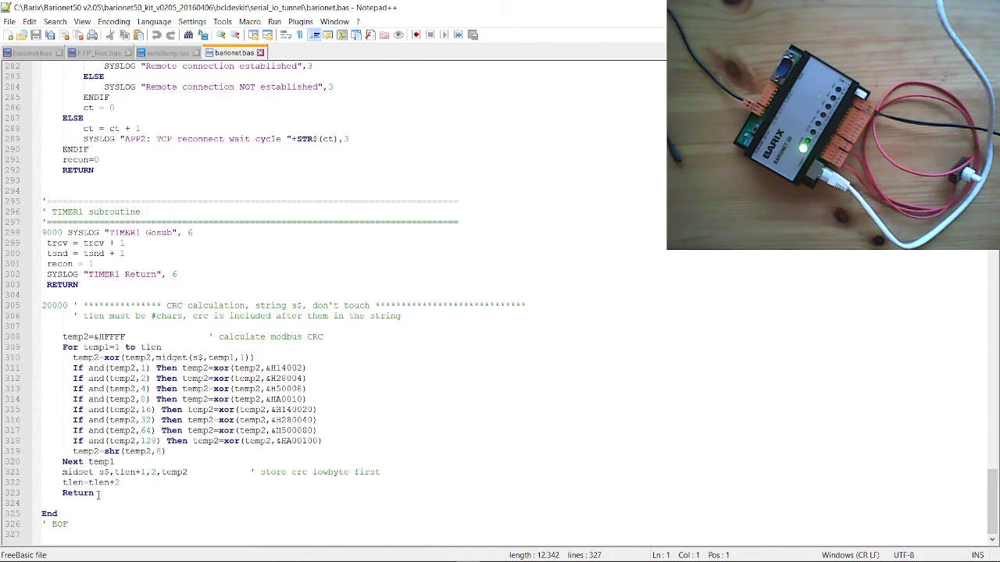
drag(94, 503, 35, 11)
- Delete the selected sample code and write v=iostate(201) on a new line above End
key(Delete)
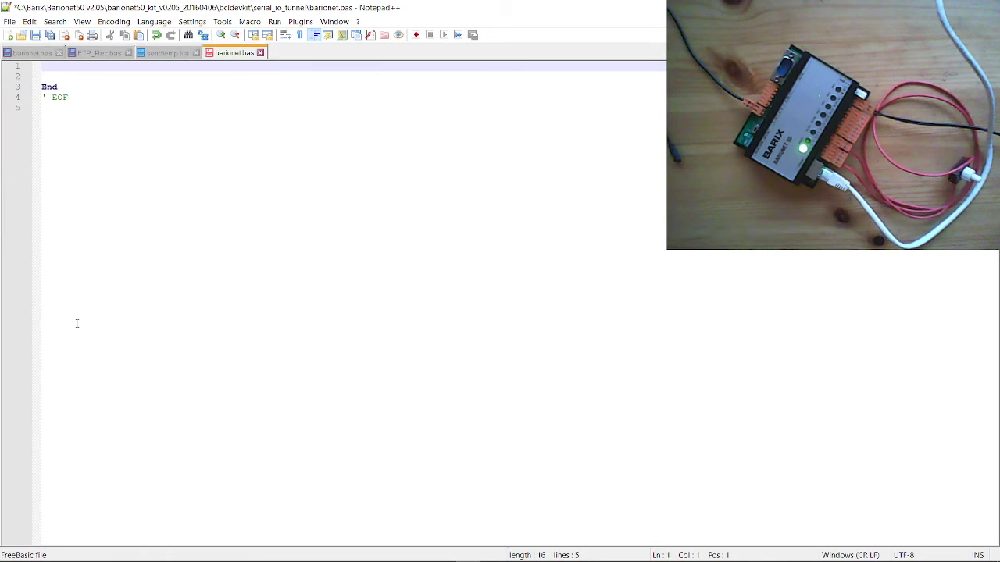
key(Return)
key(Return)
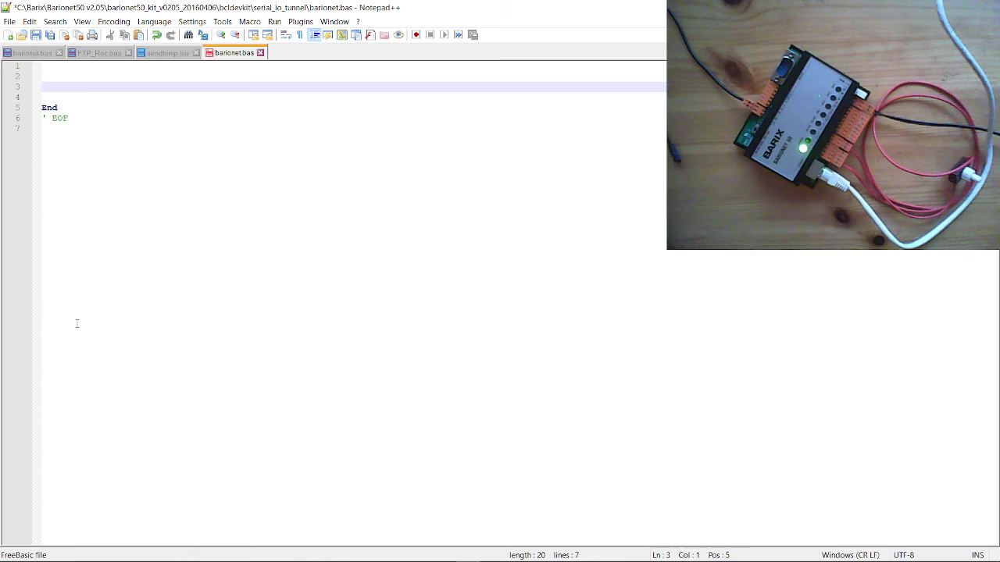
text(iostate(201))
key(Left)
key(Left)
key(Left)
key(Left)
key(Left)
key(Left)
key(Left)
key(Left)
key(Left)
key(Left)
key(Left)
text(v=)
click(84, 98)
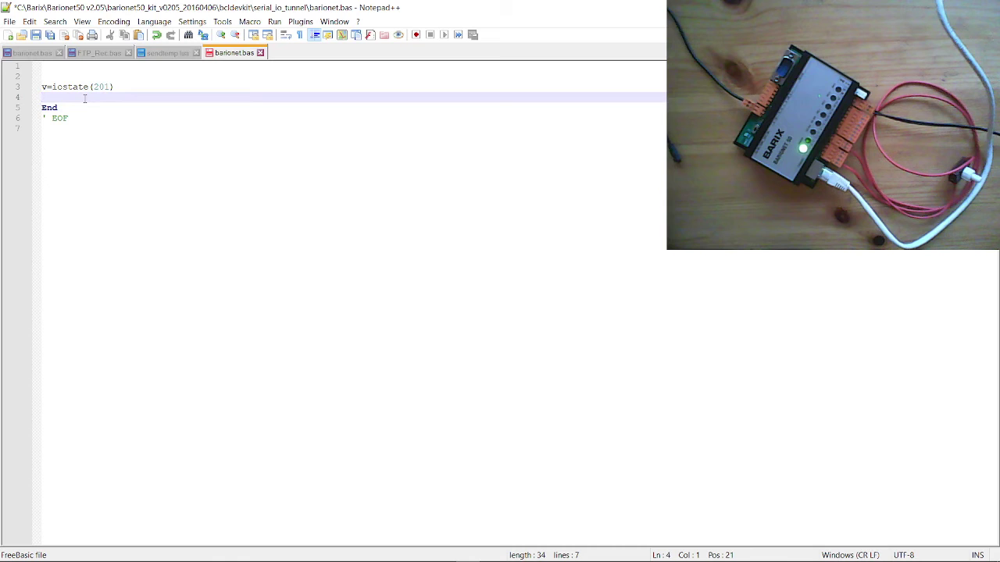
- Add the lines ioctl 1,v and goto 1 after v=iostate(201) to form the relay loop
text(ioctl)
text( 1)
text(1)
key(BackSpace)
text(0)
key(BackSpace)
text(999)
key(BackSpace)
key(BackSpace)
key(BackSpace)
text(60)
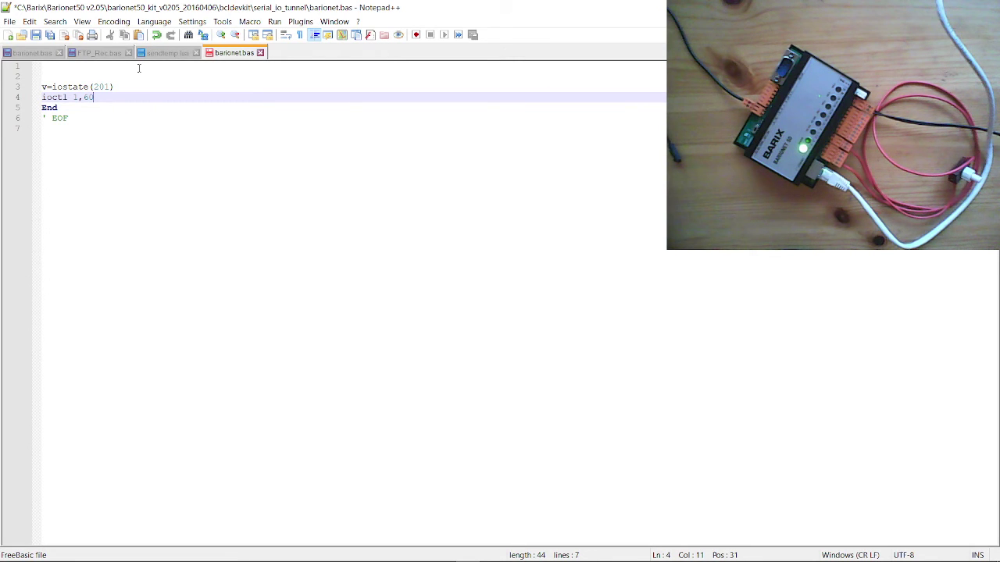
key(BackSpace)
key(BackSpace)
text(v)
key(Return)
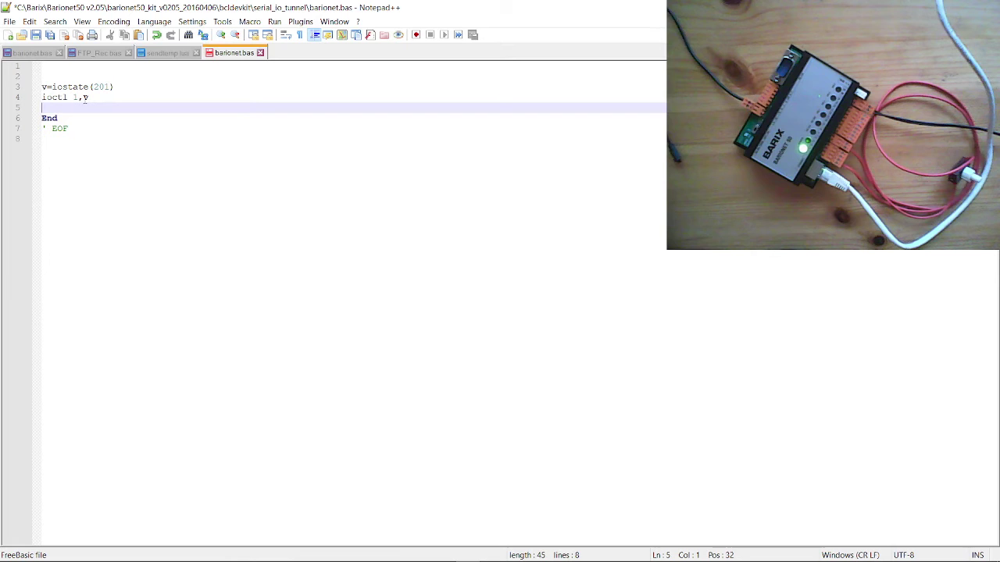
text(goto 1)
- Mark the loop label line and insert syslog "start server application" as the program's first line
click(51, 78)
text(')
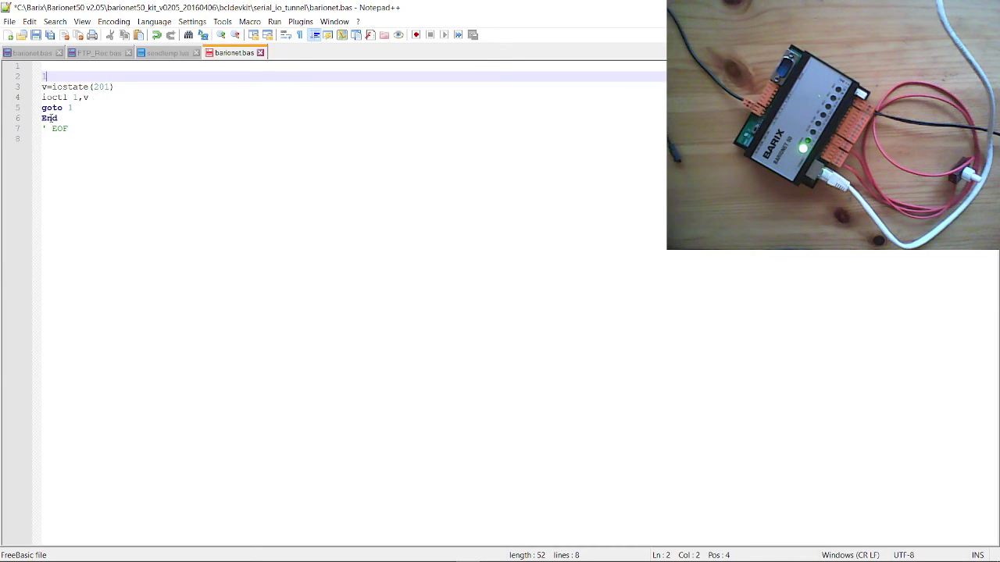
click(55, 66)
key(Return)
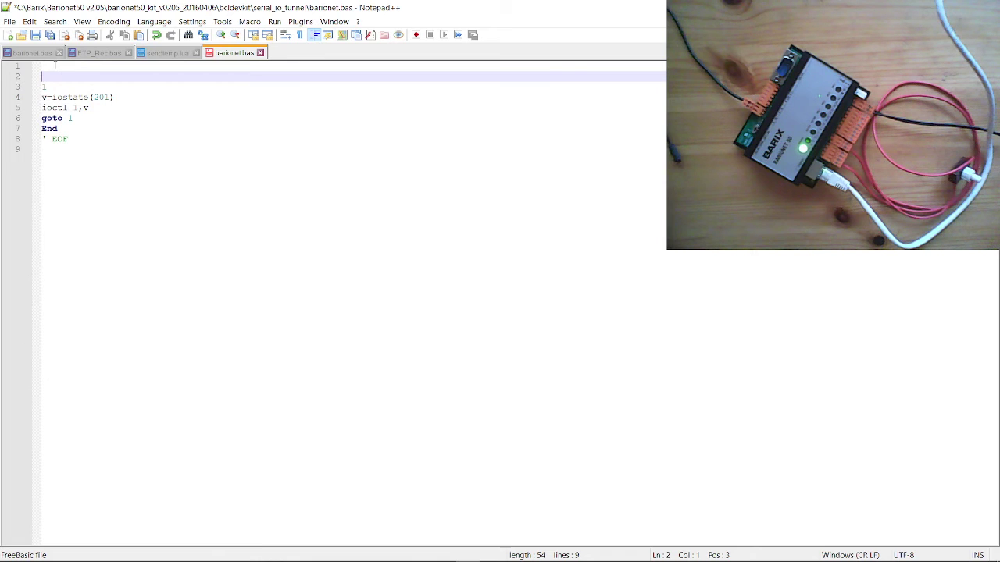
text(syslog "sta)
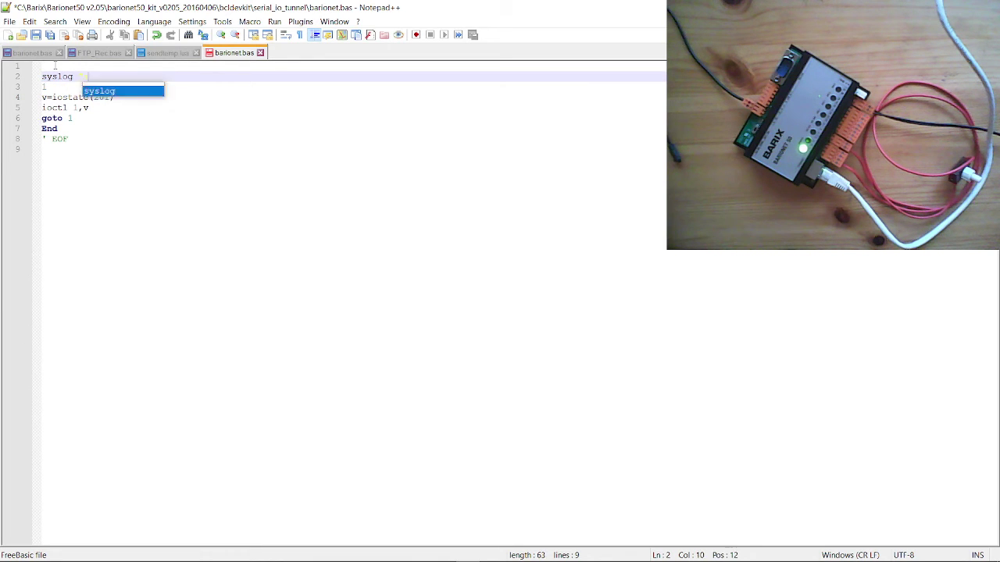
text(rt ser)
text(ver applicat)
text(ion")
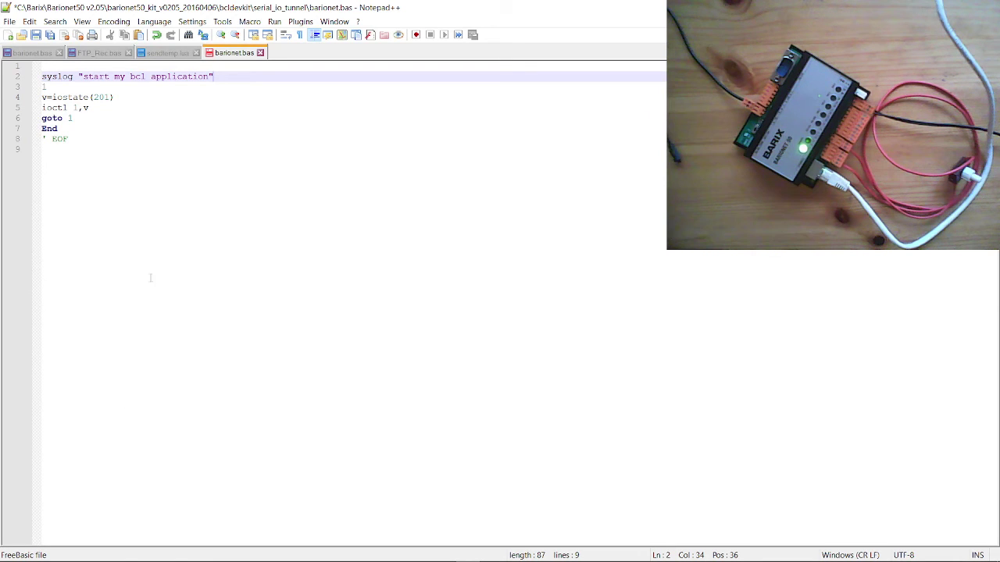
- Save barionet.bas and minimize Notepad++
click(36, 35)
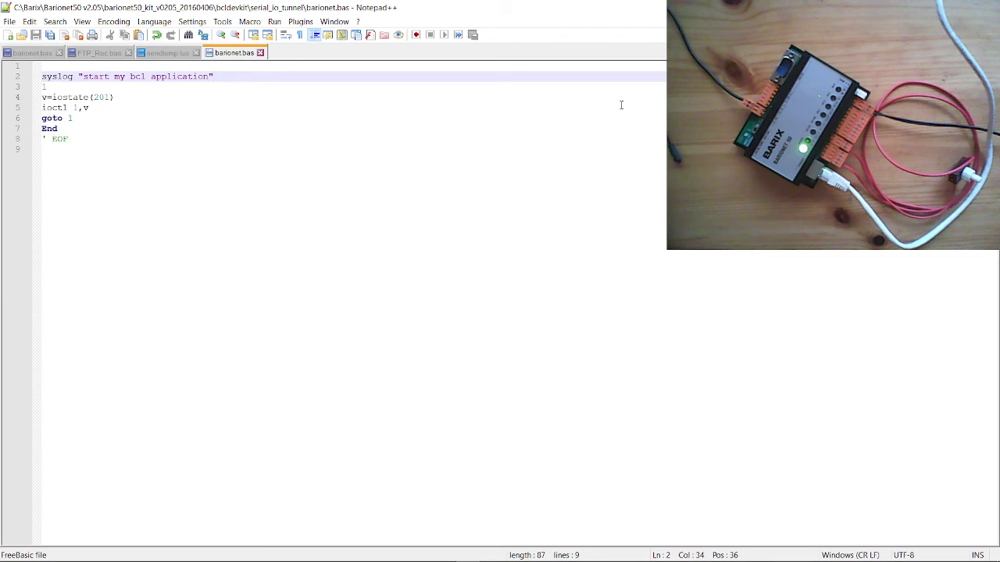
click(910, 8)
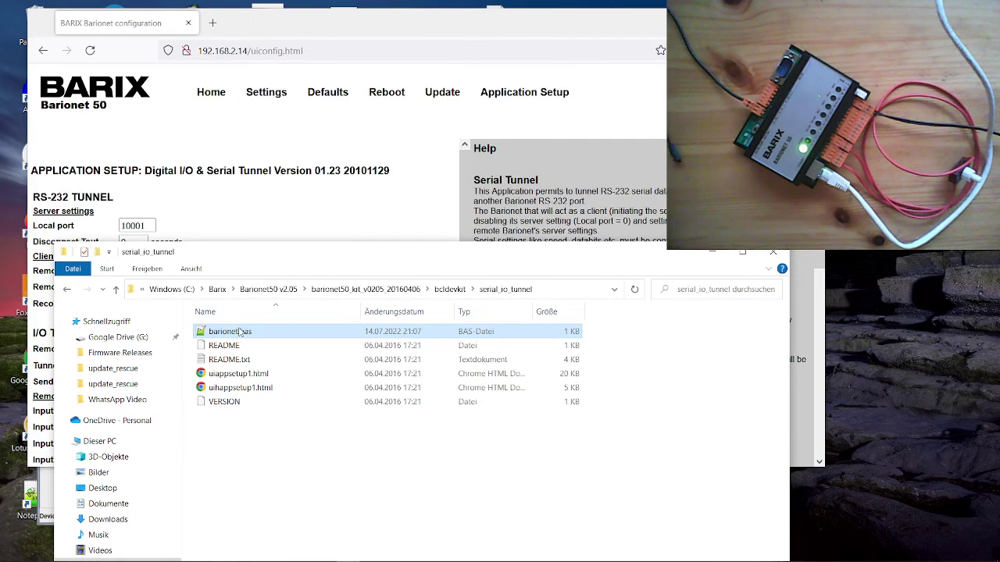
- Go back to bcldevkit and run bcl.bat to compile barionetbcl.cob (33 KB)
click(451, 295)
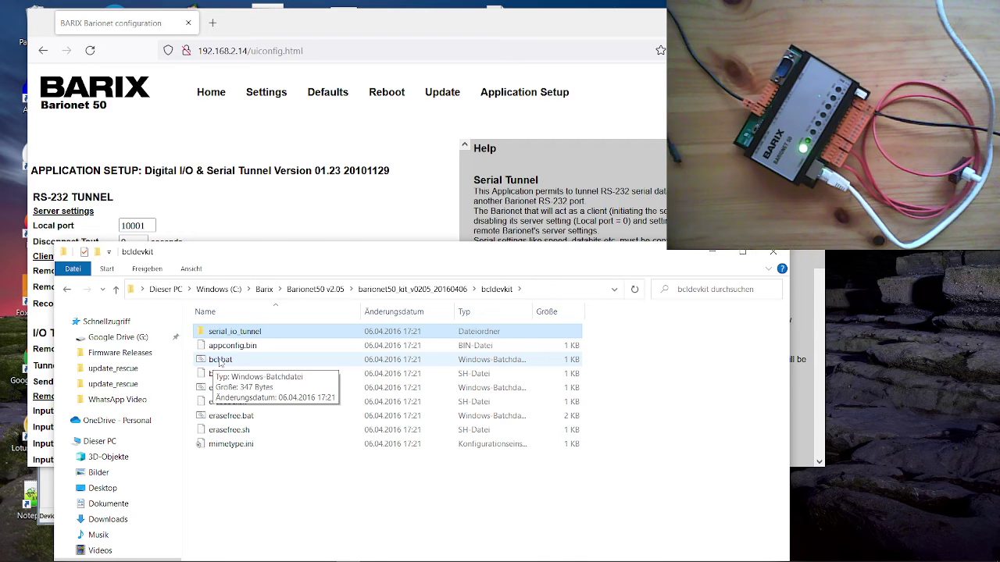
double_click(221, 361)
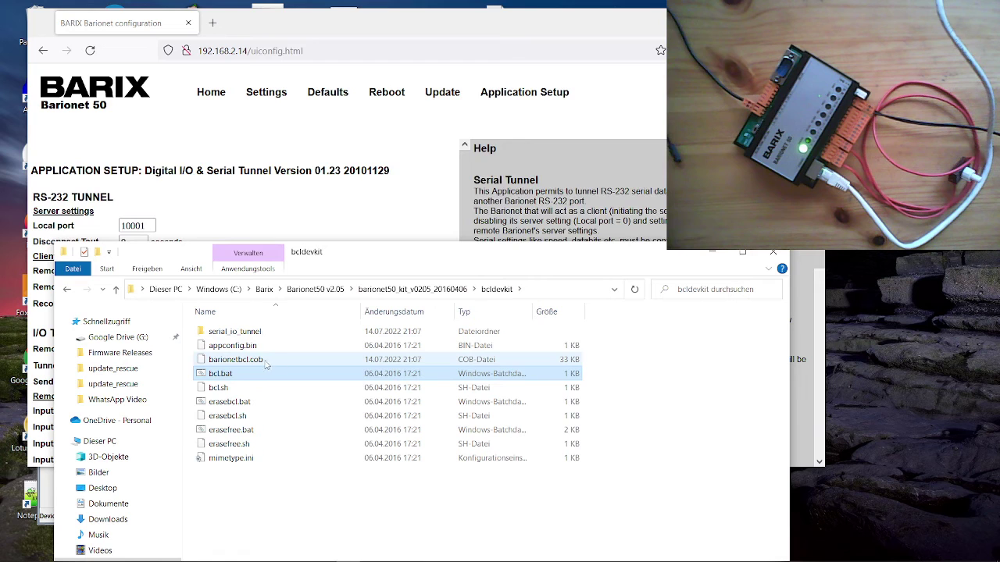
click(251, 362)
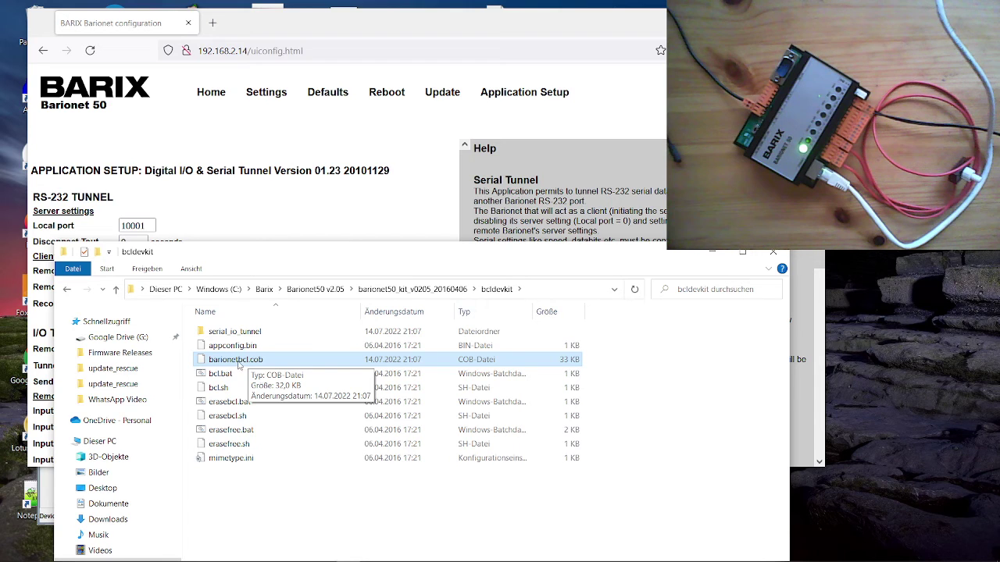
- Check the new 93-byte barionet.tok beside barionet.bas in serial_io_tunnel, then return to bcldevkit
double_click(249, 338)
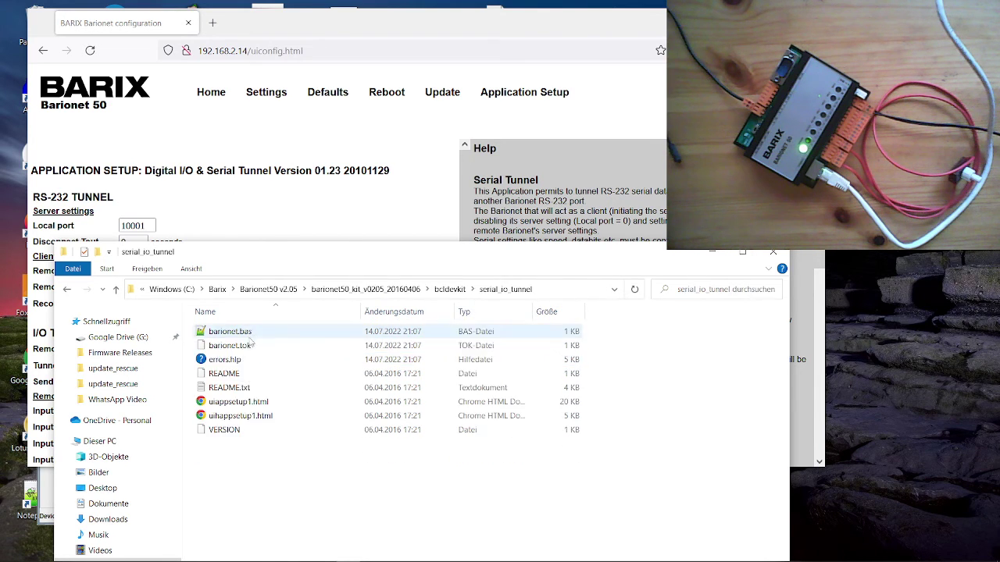
click(243, 348)
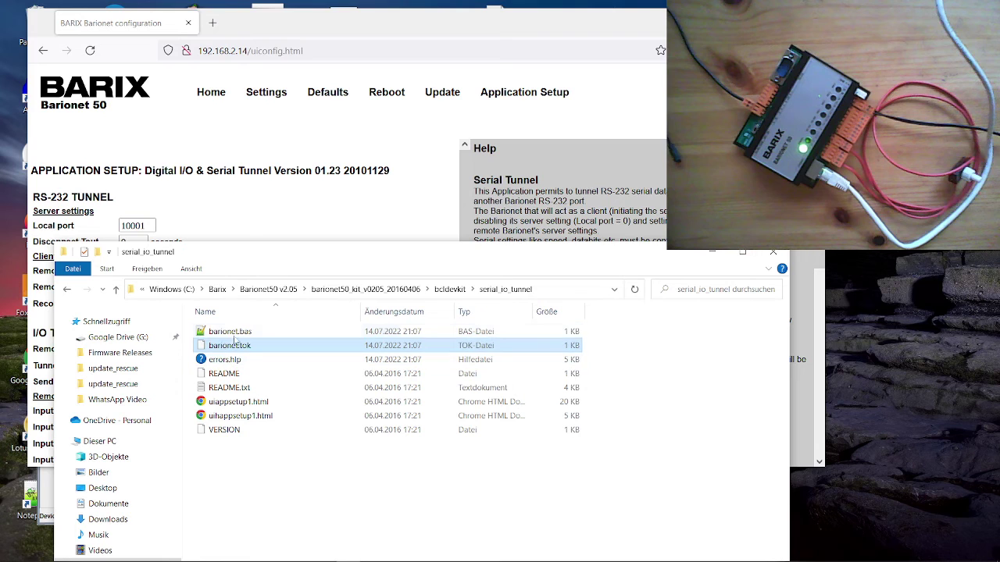
click(231, 335)
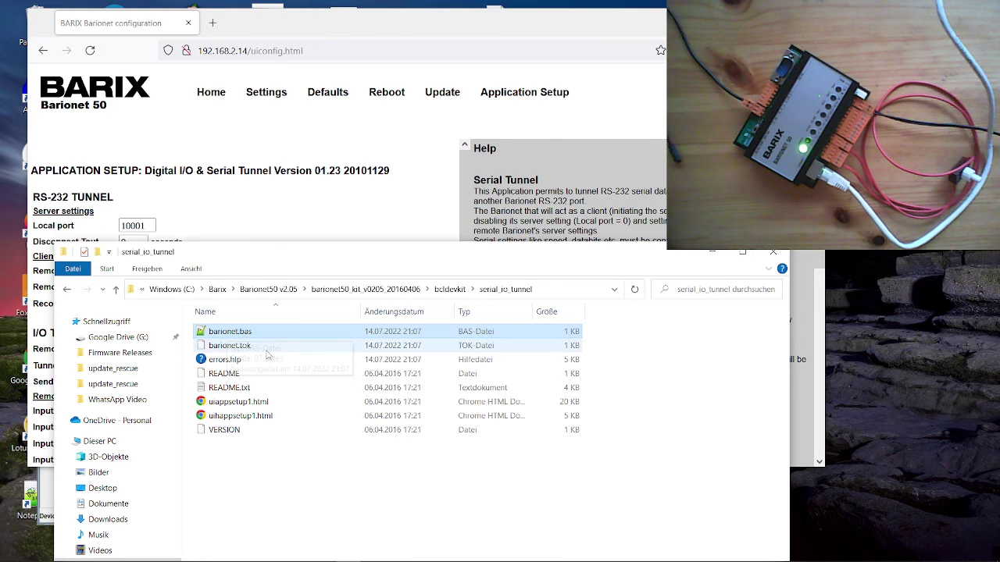
click(451, 290)
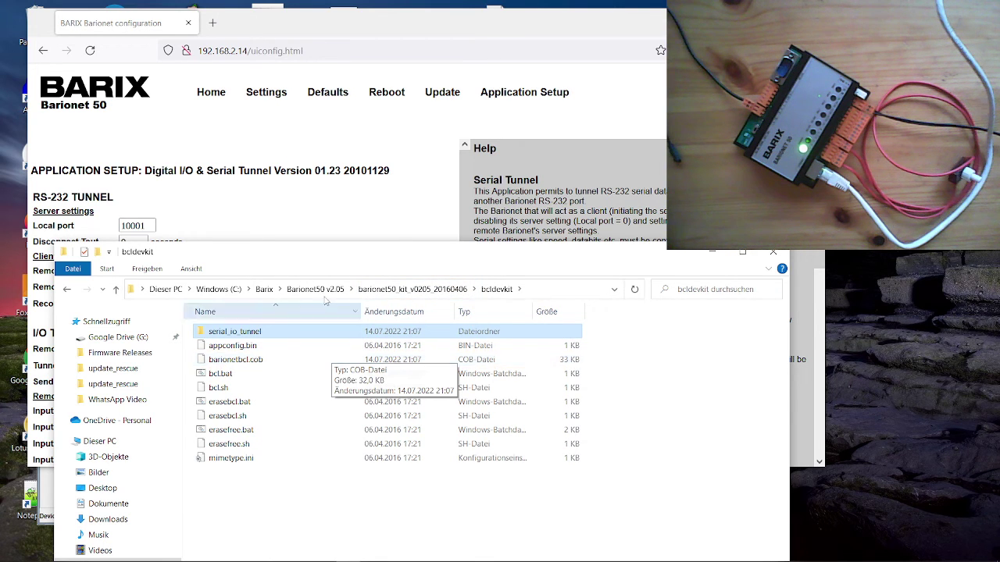
- Go to the Barionet 50 Advanced Update page at 192.168.2.14 and enter WEB4 as the target
click(439, 96)
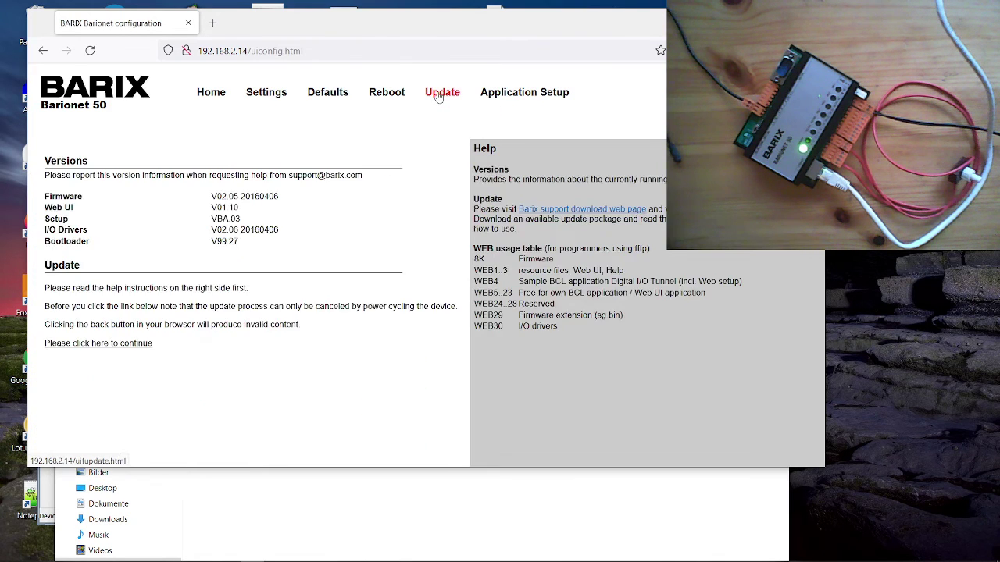
click(114, 345)
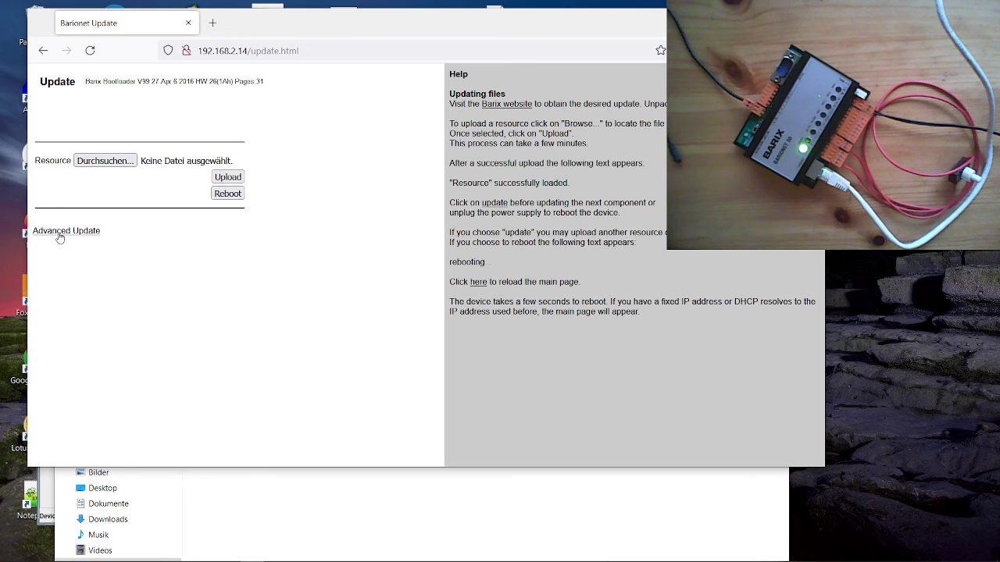
click(63, 234)
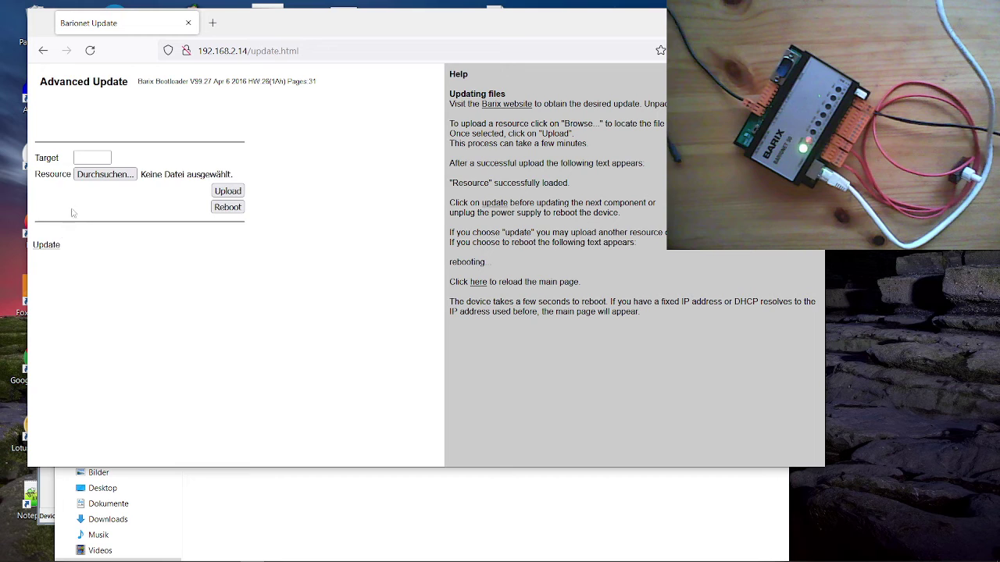
click(82, 159)
text(WEB4)
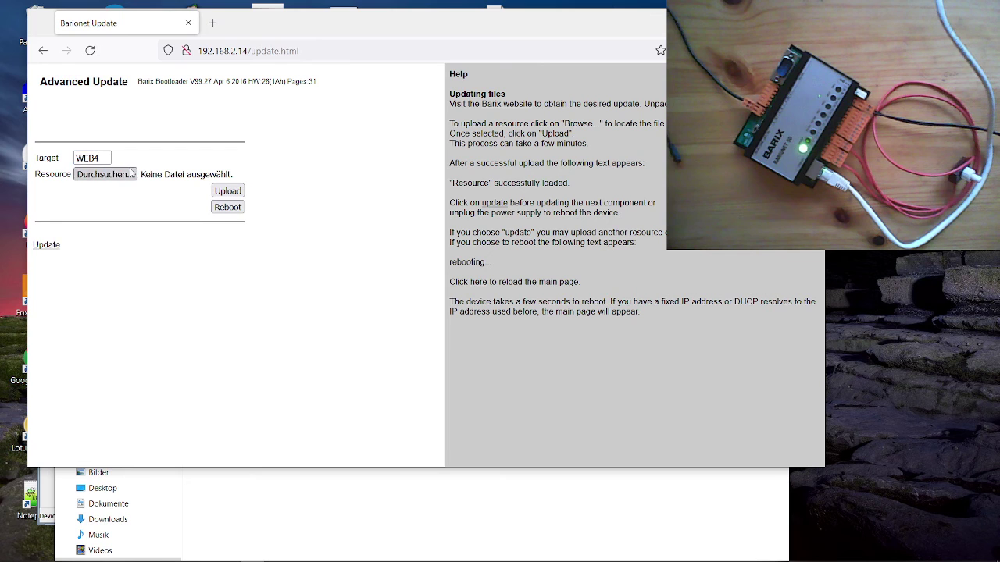
- Upload barionetbcl.cob from the bcldevkit folder to the Barionet, then return to the Update page
click(122, 176)
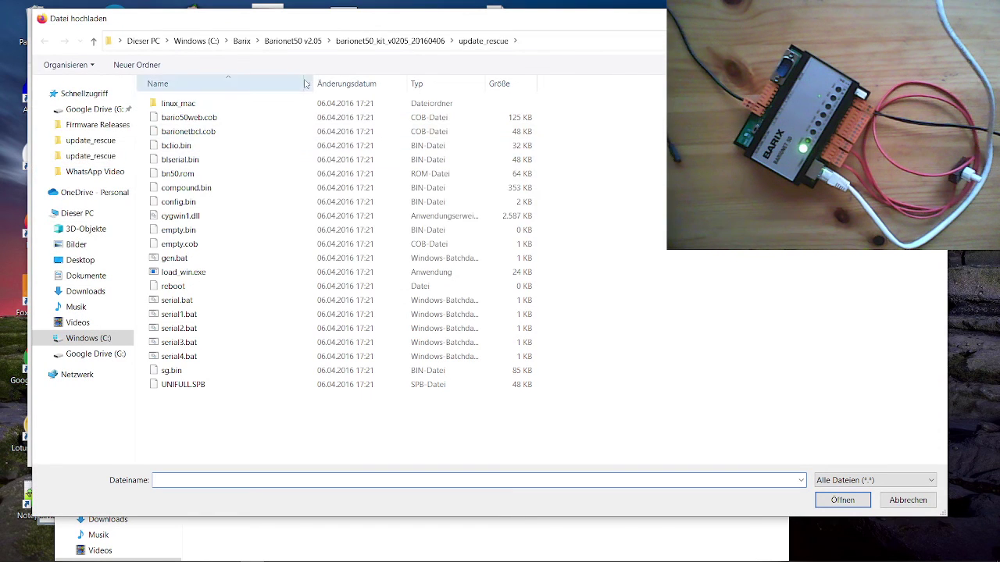
click(373, 41)
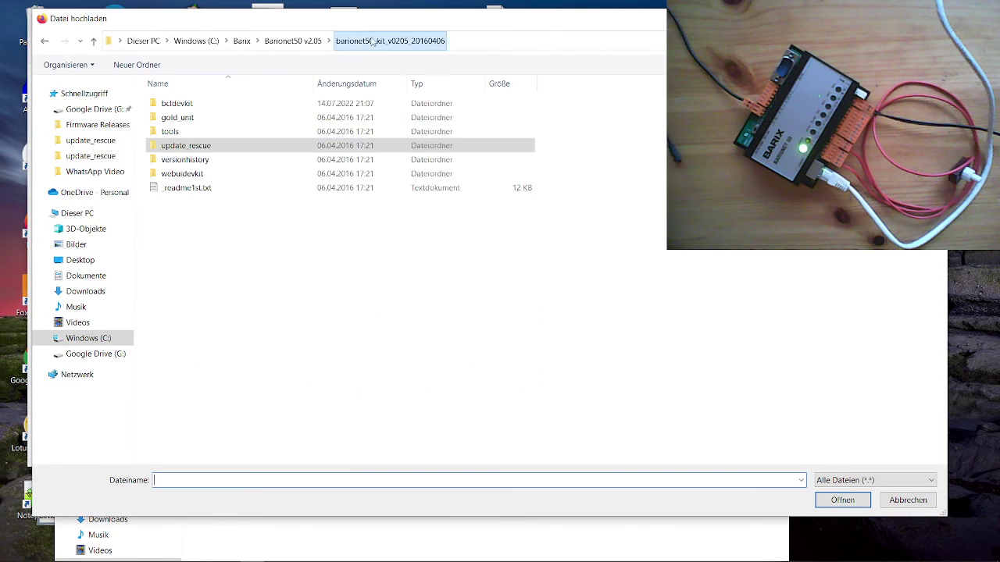
double_click(197, 109)
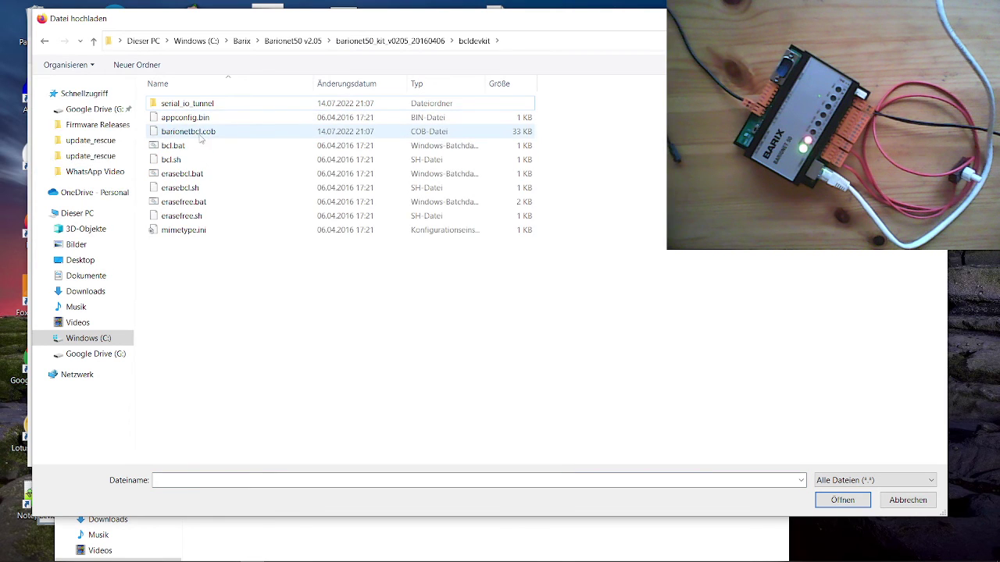
click(197, 133)
click(828, 501)
click(237, 195)
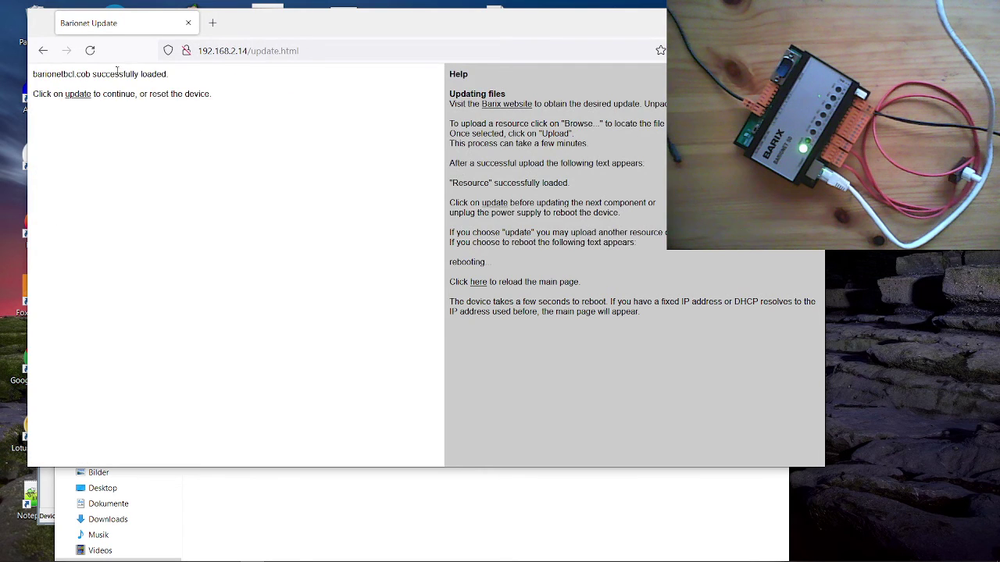
click(79, 94)
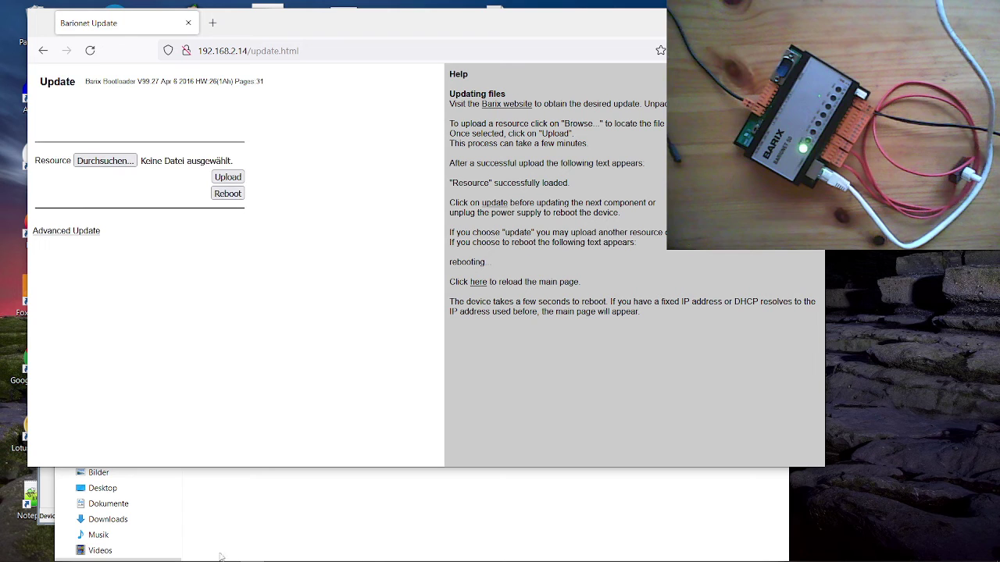
- Stop the syslog receiver, reset it to default to clear old entries, and restart listening
mouse_move(228, 559)
mouse_move(179, 558)
click(180, 556)
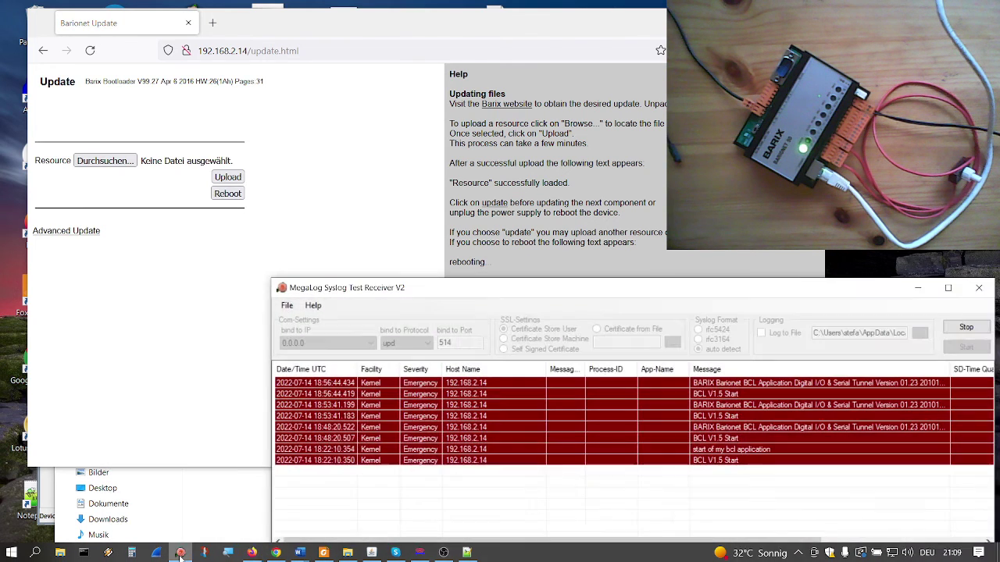
click(966, 327)
click(287, 306)
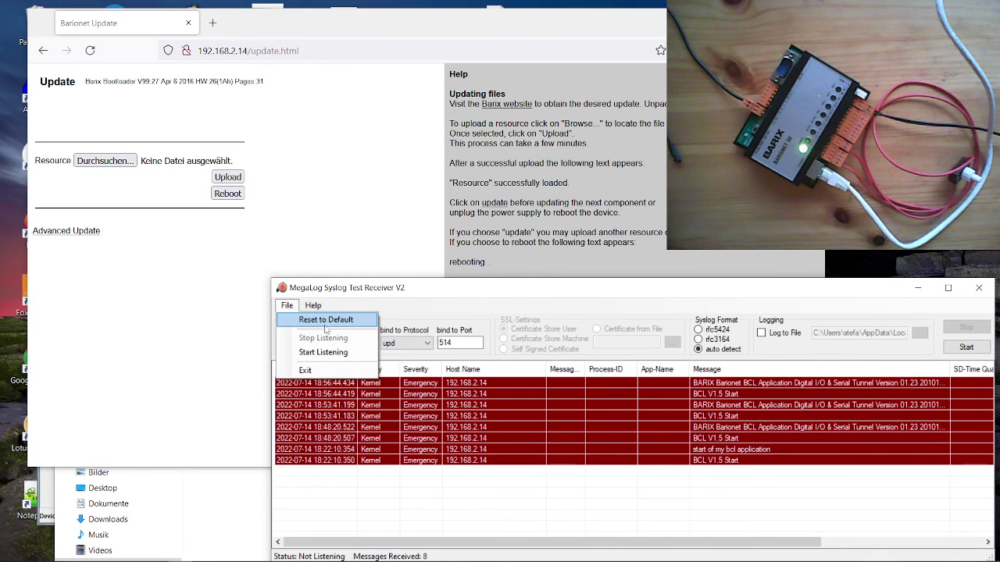
click(328, 322)
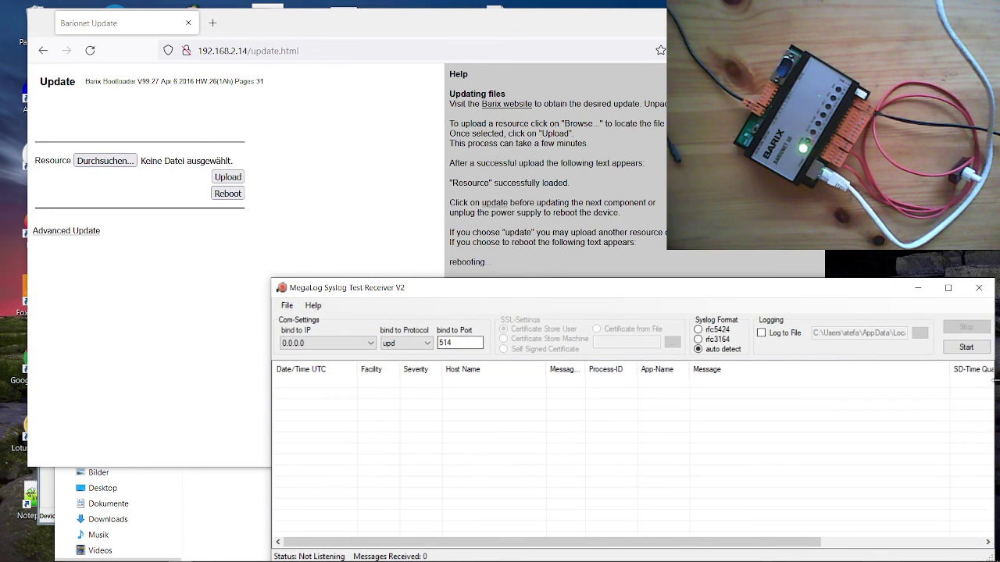
click(967, 350)
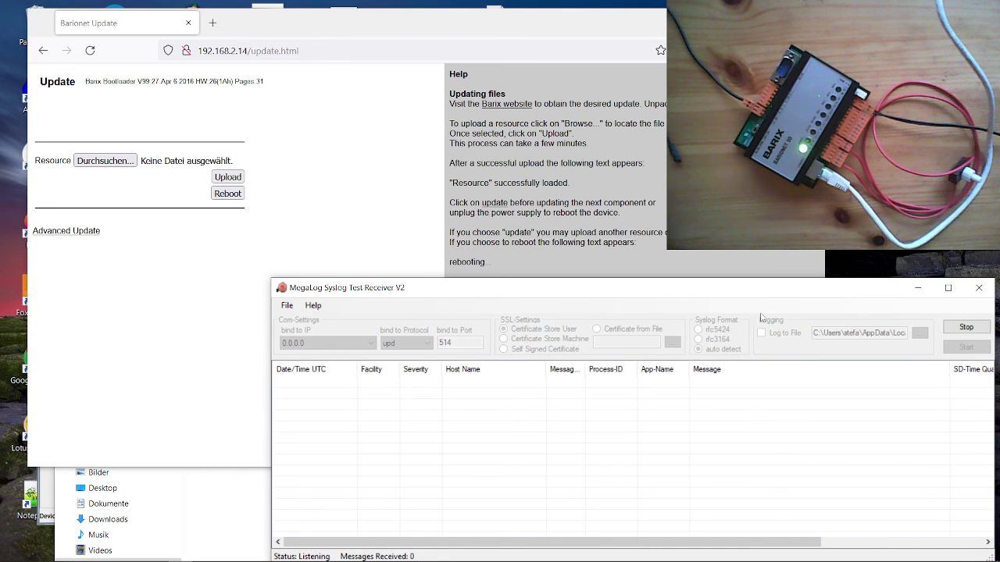
drag(710, 295, 688, 289)
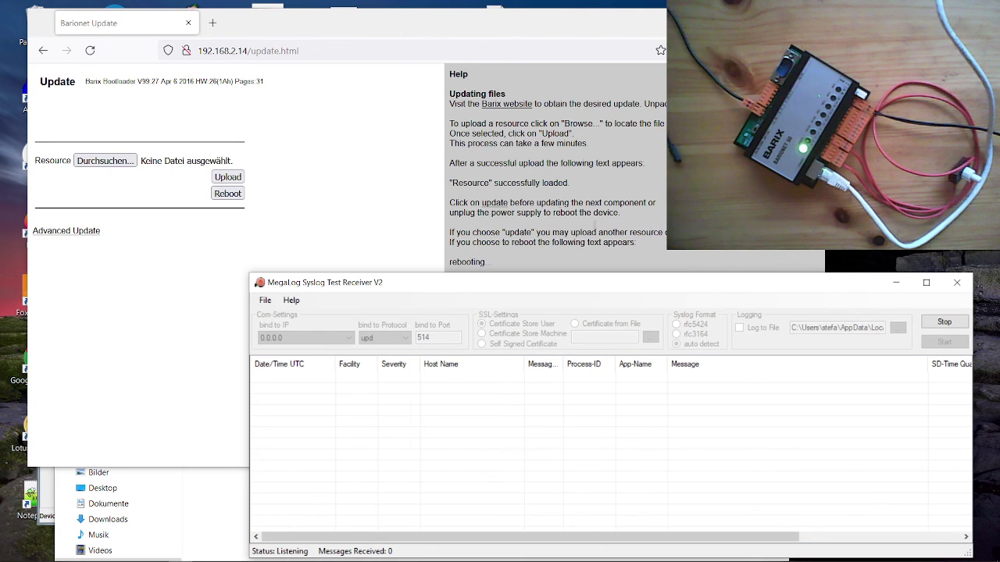
- Reboot the Barionet and watch the syslog log 'BCL V1.5 Start' and 'start my bcl application'
click(229, 200)
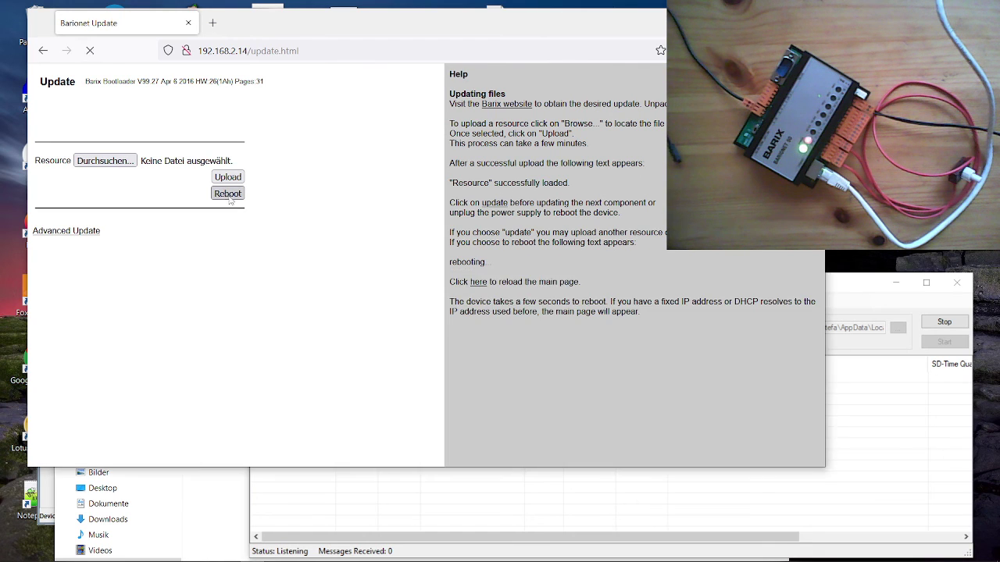
click(873, 456)
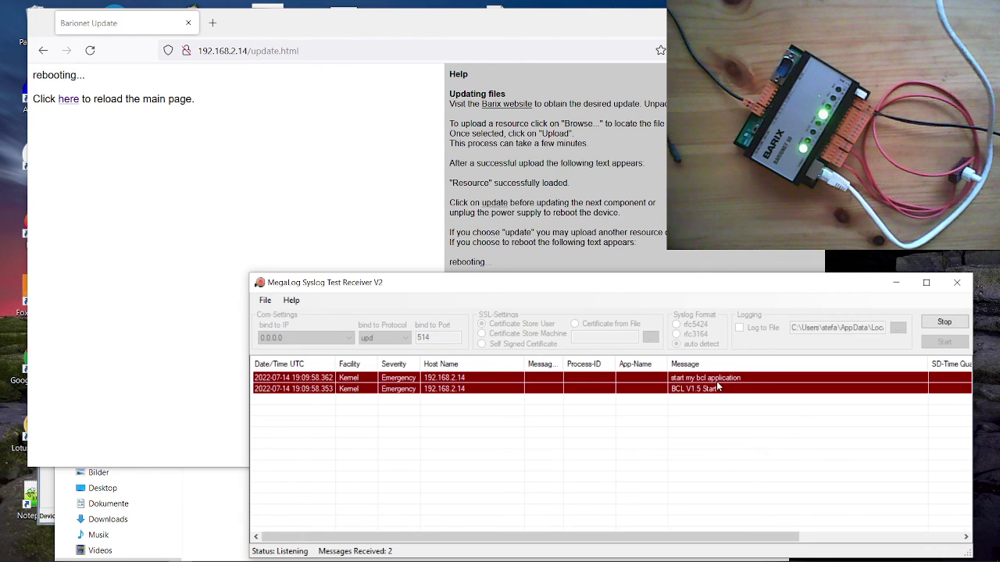
click(179, 163)
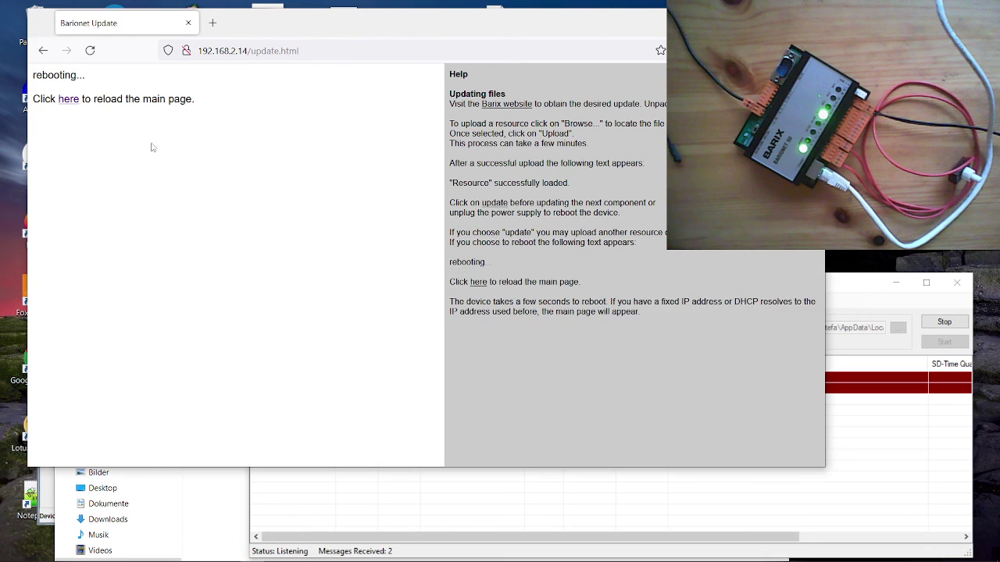
- Reload the Barionet 50 status page to watch relay 1 follow input 1
click(68, 100)
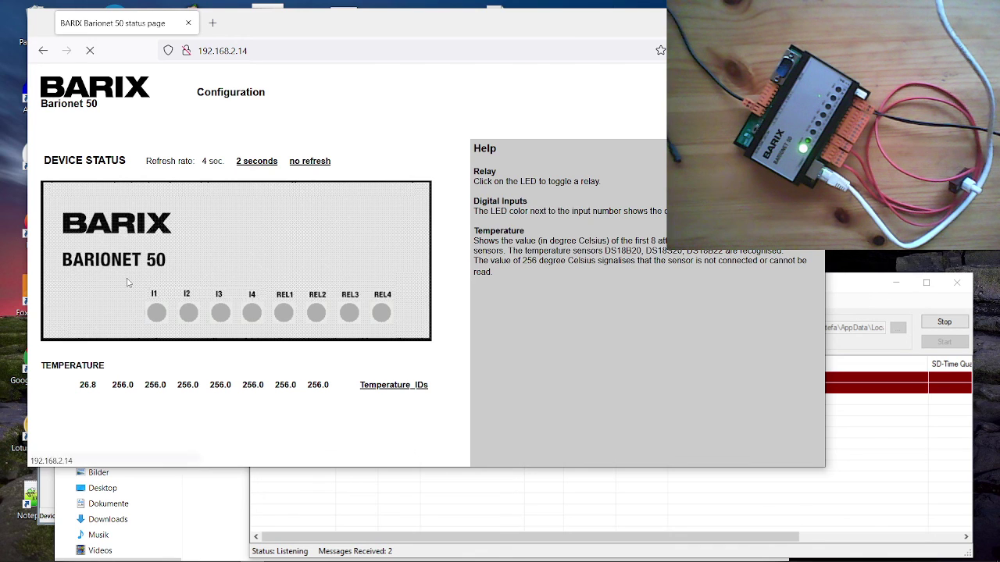
- Glance at the BCL Programmers Manual title page in Foxit Reader, then return to the browser
mouse_move(364, 561)
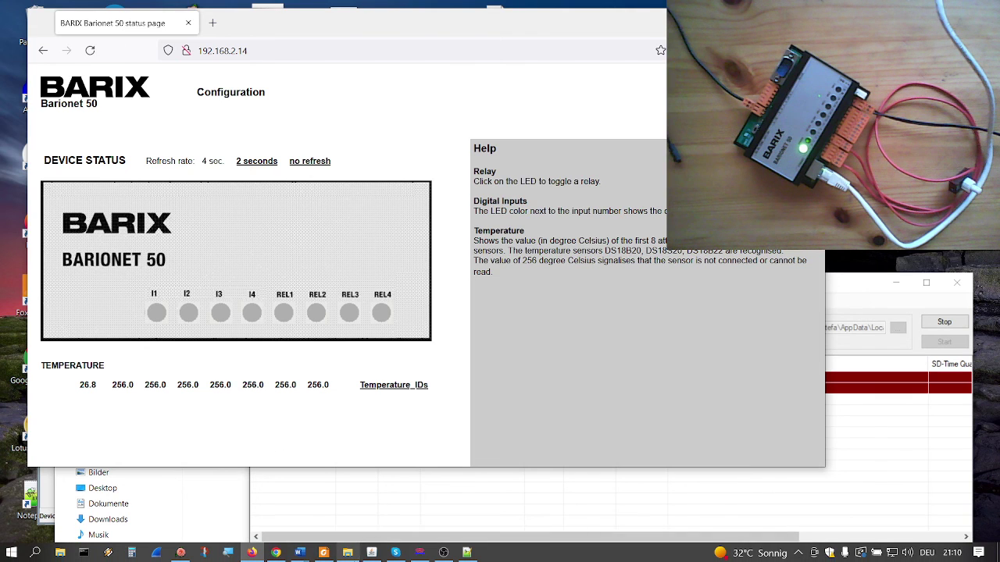
click(323, 553)
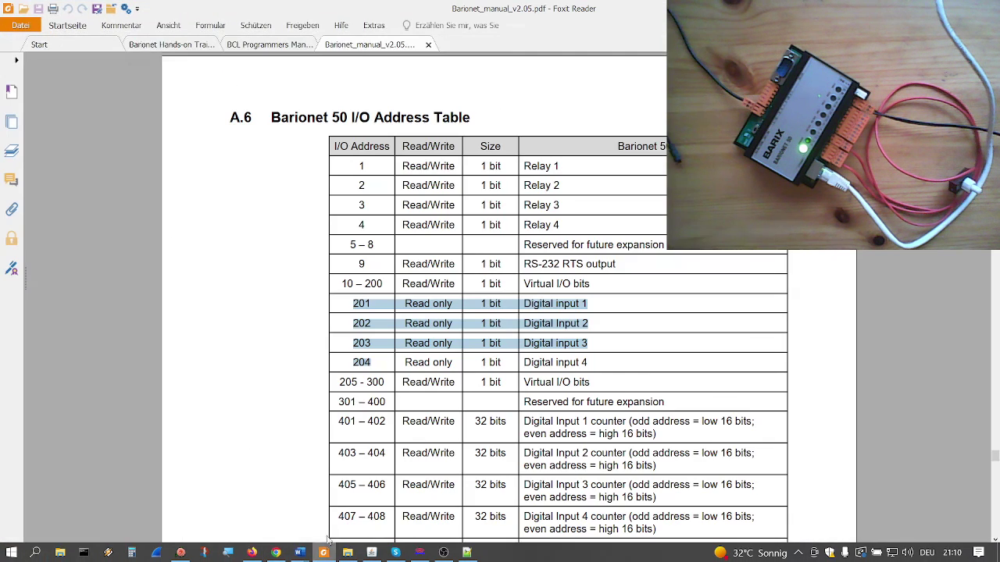
click(271, 45)
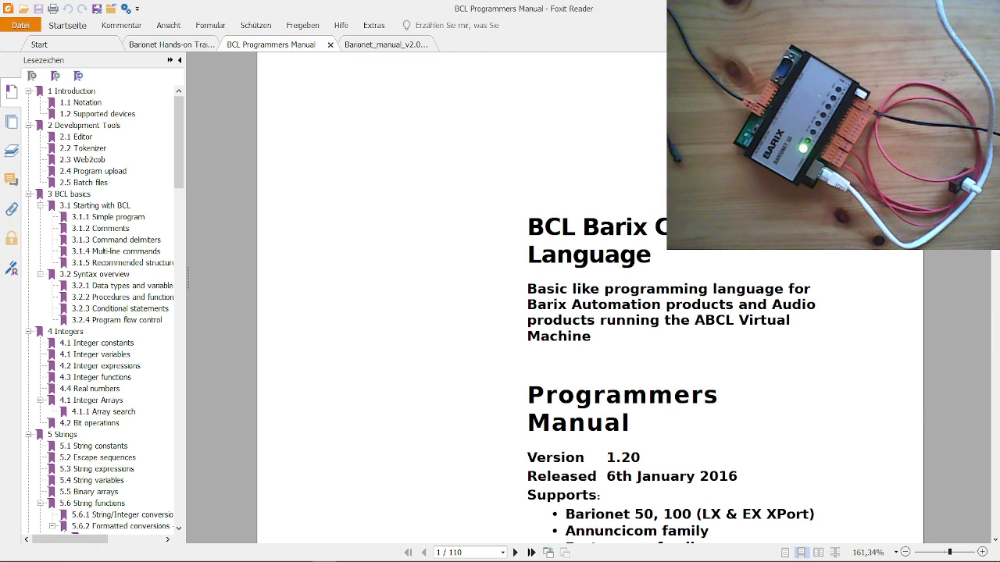
key(alt+Tab)
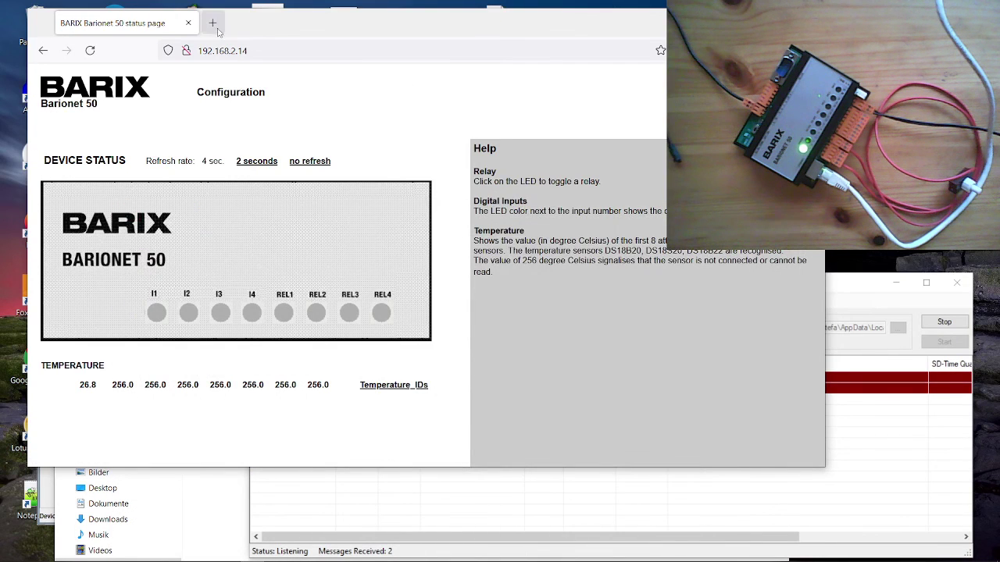
- Load barix.com in a new browser tab
click(215, 25)
click(239, 51)
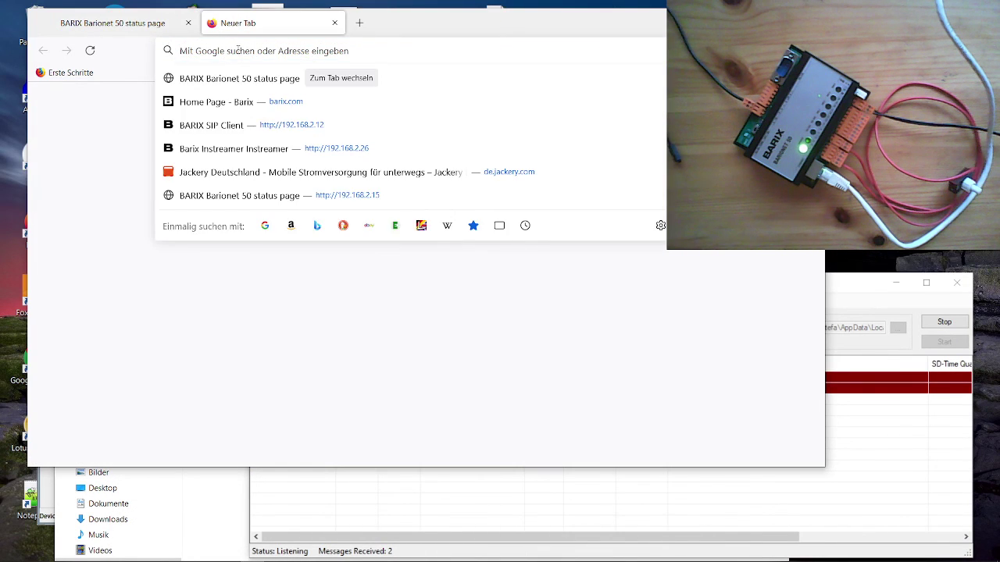
text(barix)
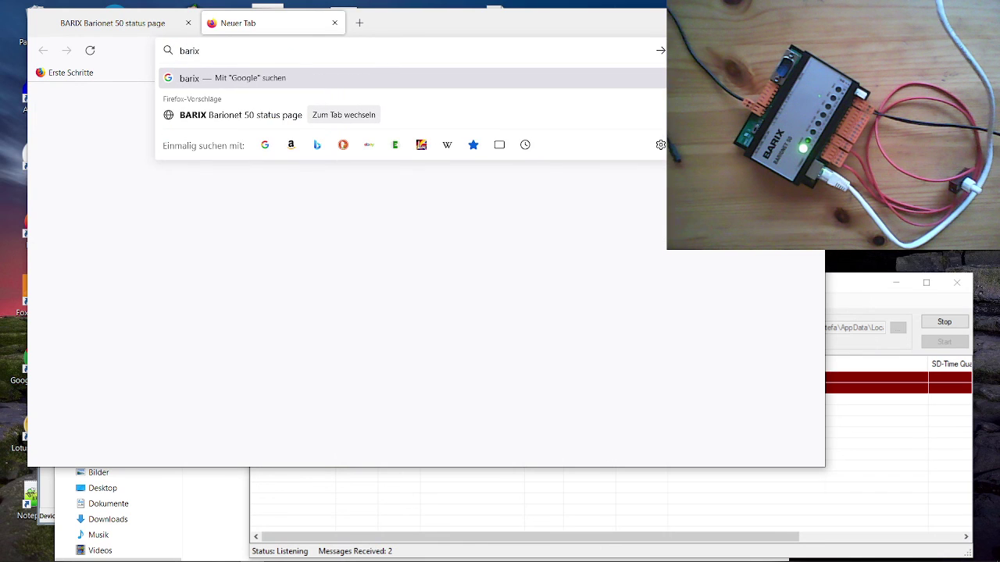
text(.com)
key(Return)
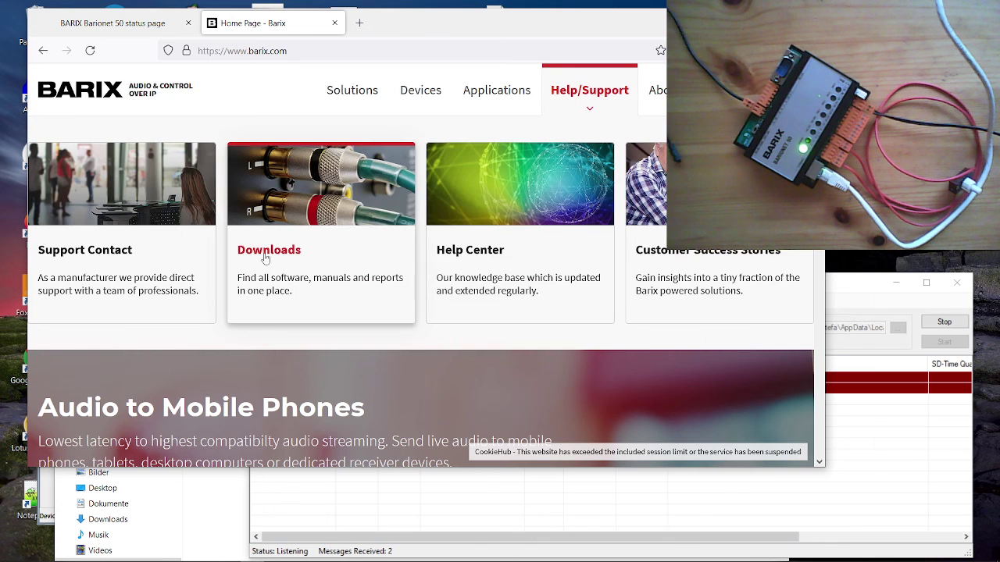
- Filter the Barix downloads to BCL-Applications and browse the list, e.g. Digital IO & Serial Tunnel
click(273, 258)
scroll(399, 333, down, 5)
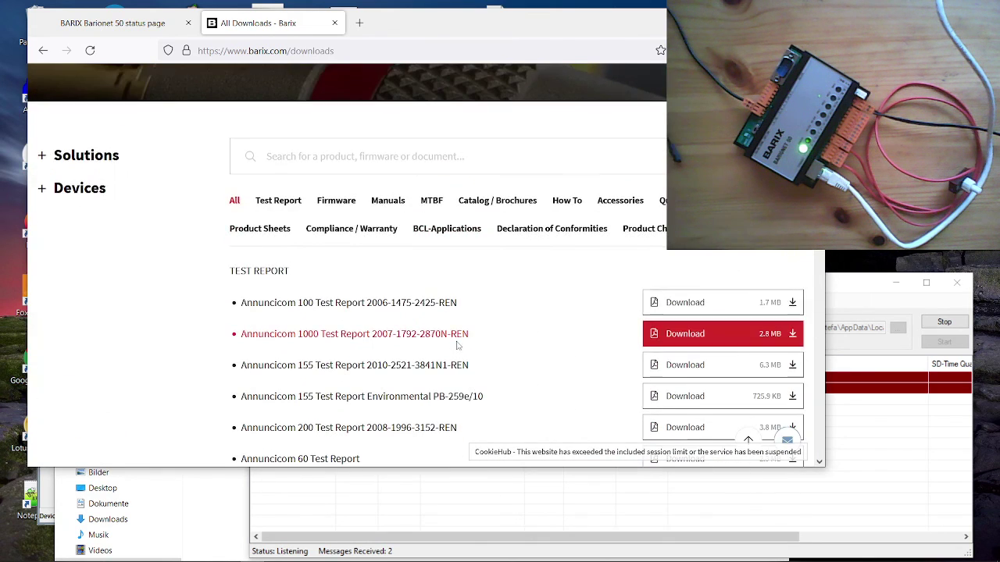
click(446, 229)
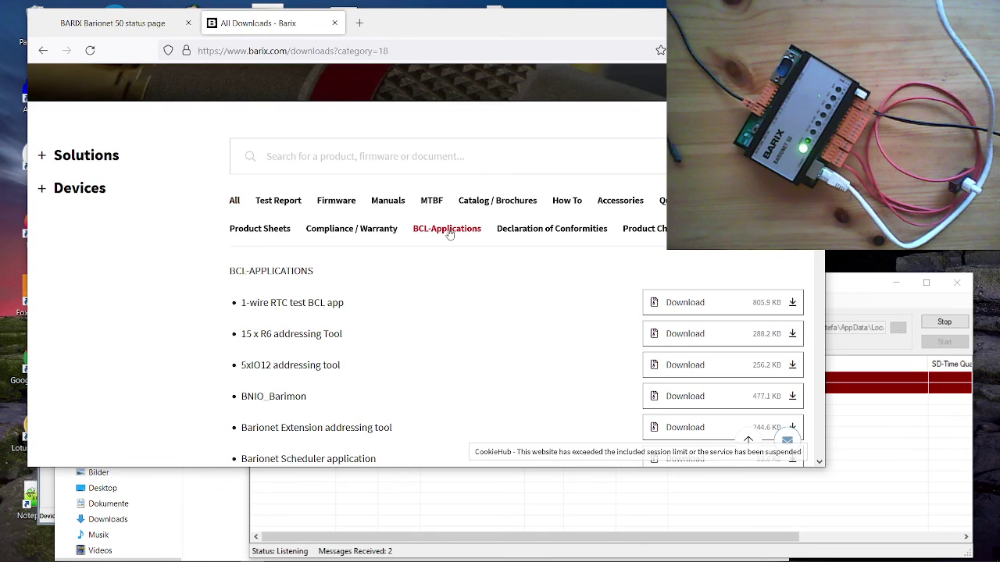
scroll(430, 274, down, 10)
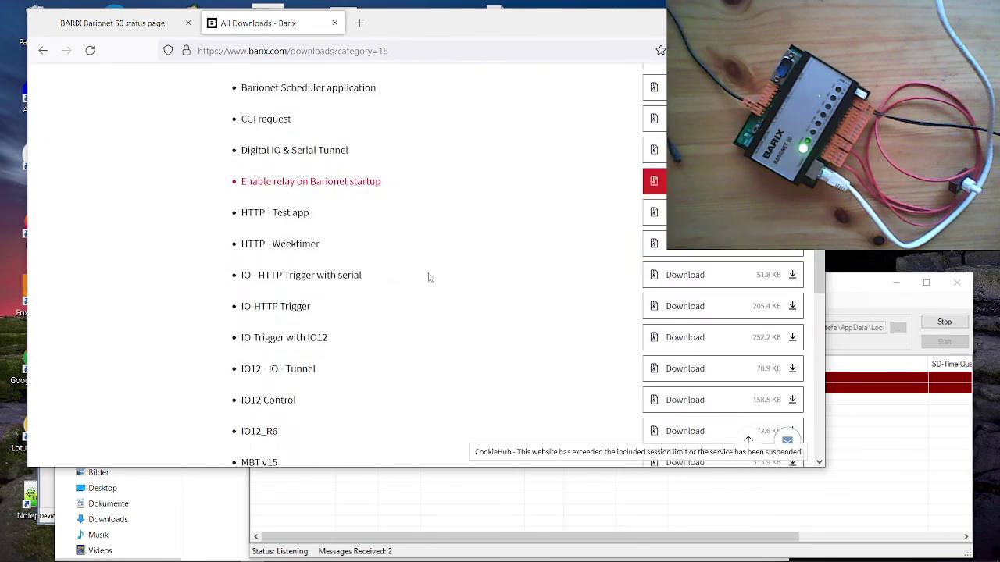
scroll(428, 278, down, 3)
scroll(428, 278, up, 2)
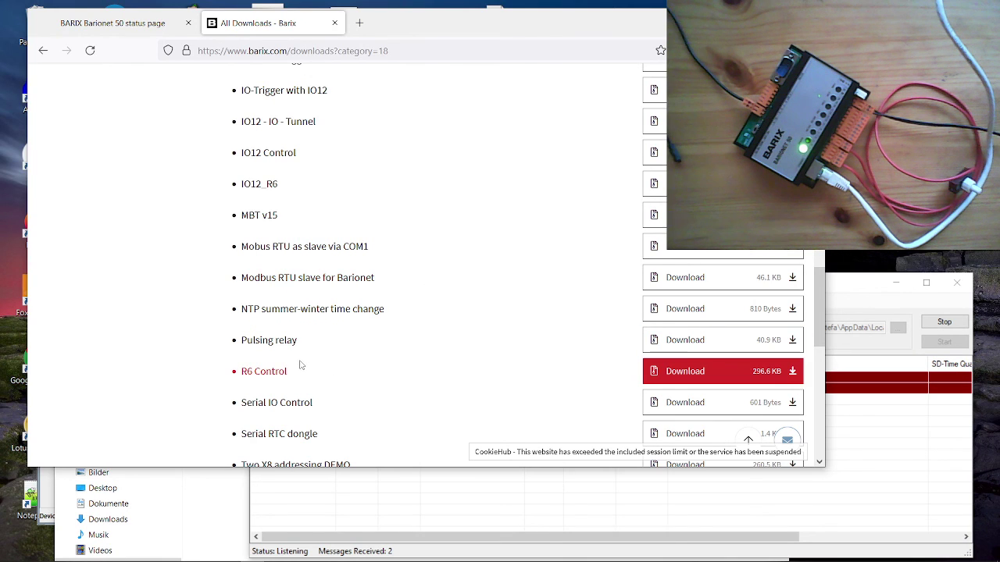
scroll(299, 334, up, 3)
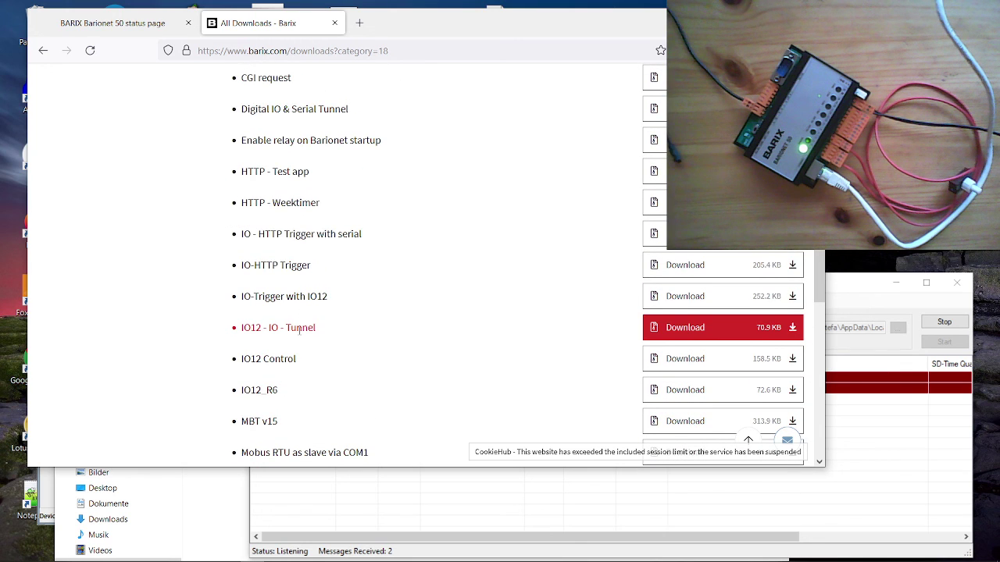
scroll(300, 330, down, 2)
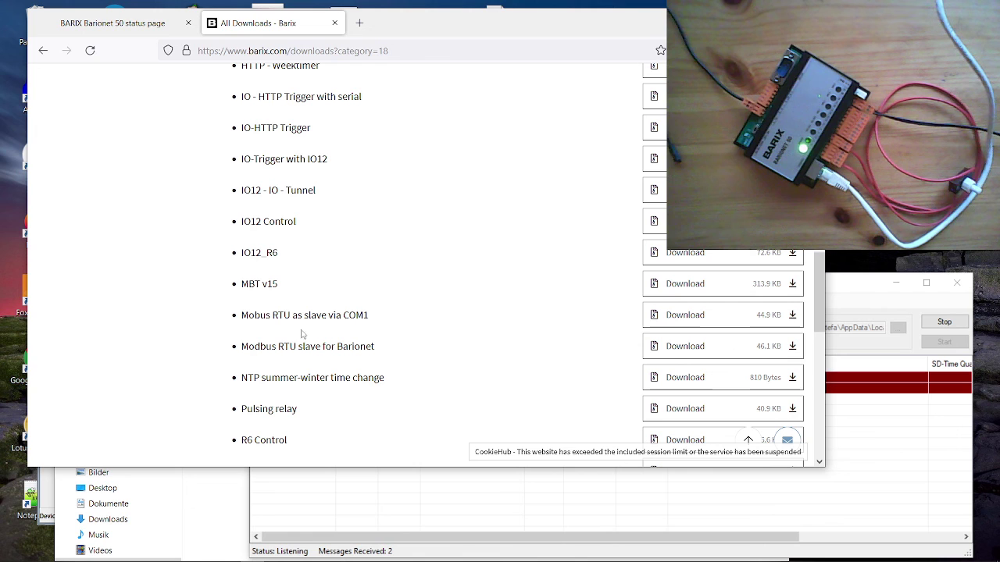
scroll(309, 331, up, 3)
scroll(312, 329, up, 2)
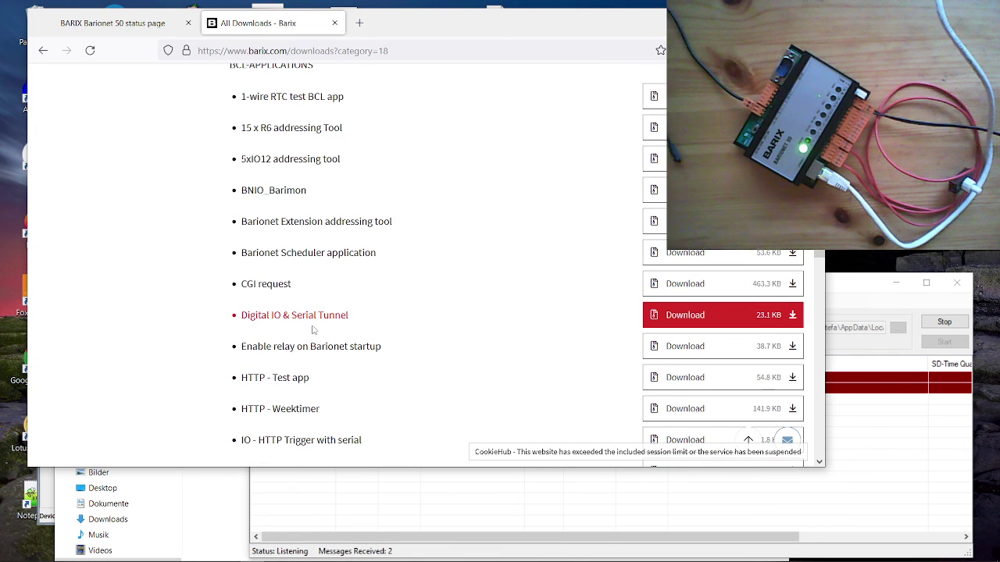